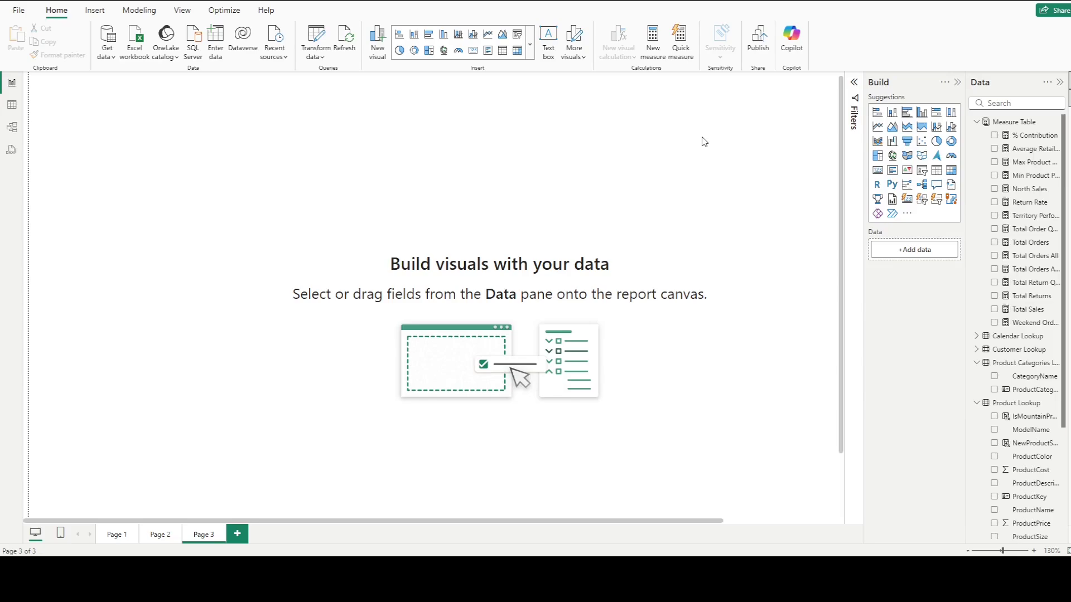
- Insert a matrix visual with CategoryName as rows and the Average Retail Price measure as values
click(951, 174)
drag(134, 182, 292, 249)
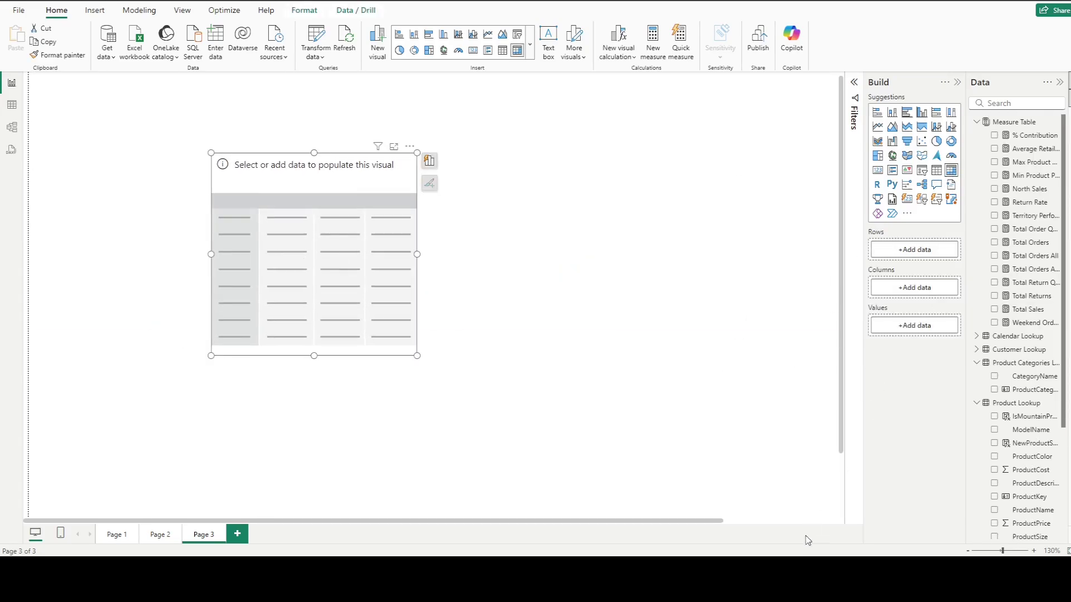
drag(1035, 377, 941, 251)
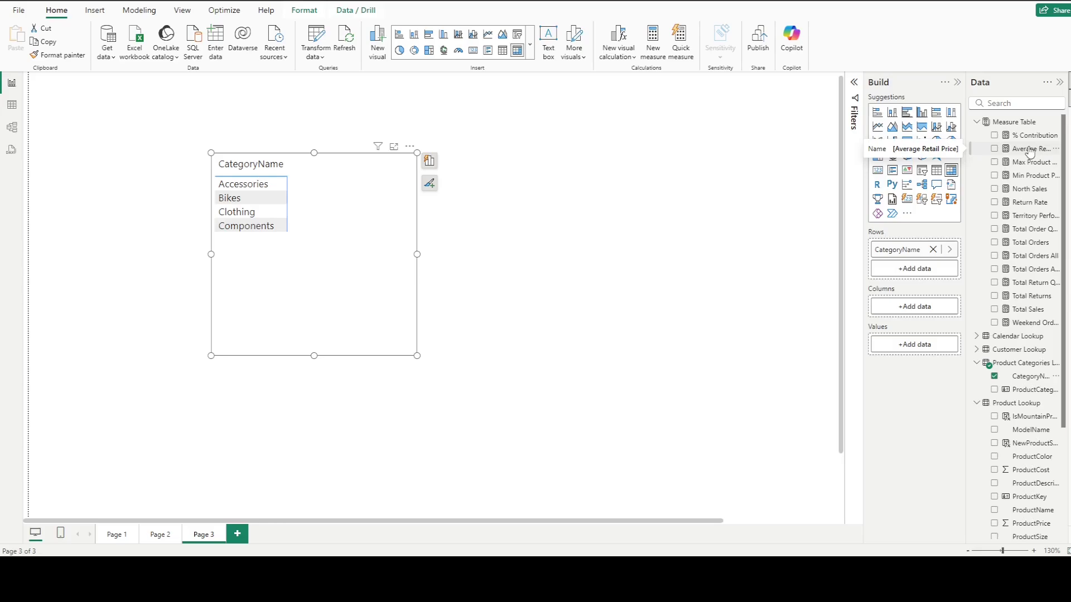
drag(1030, 153, 927, 348)
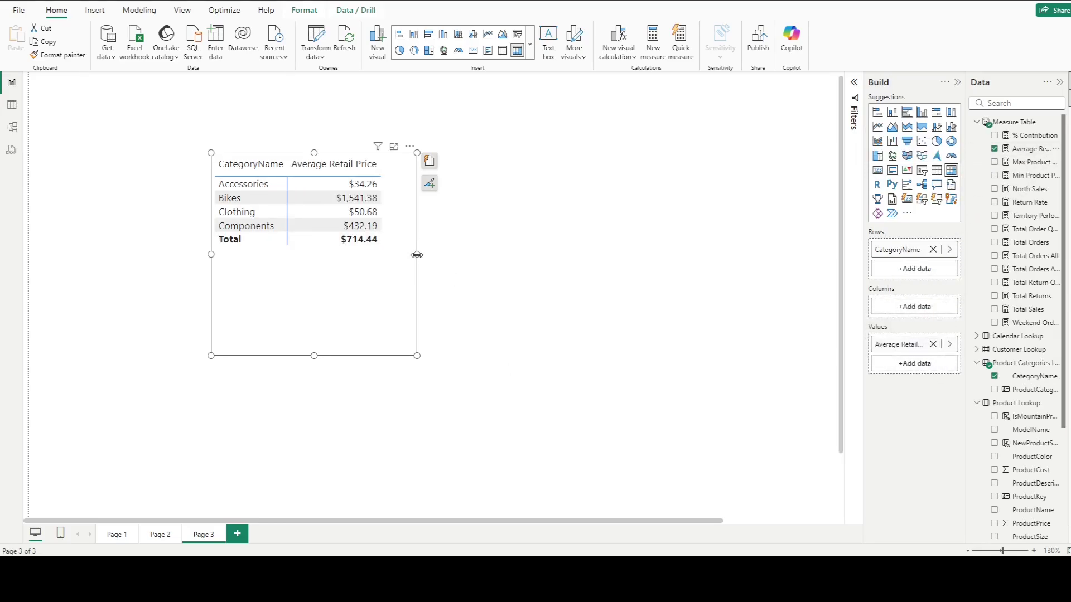
- Widen the matrix visual and shorten it to just below its Total row
drag(419, 253, 613, 234)
drag(413, 356, 410, 272)
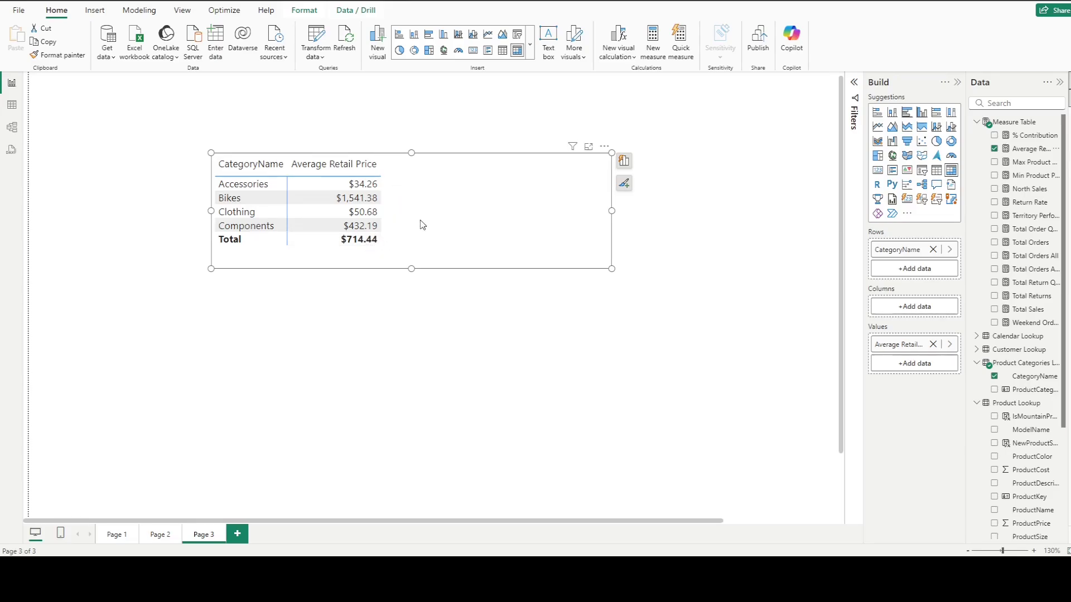
click(707, 224)
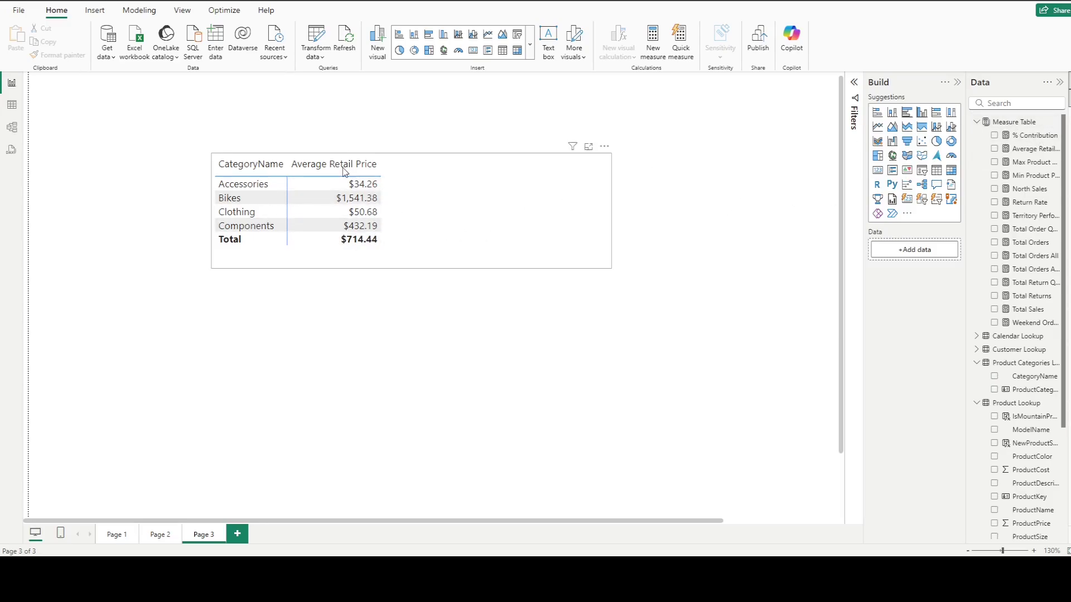
- Create a new measure in Measure Table named Overall Average Price
right_click(1029, 123)
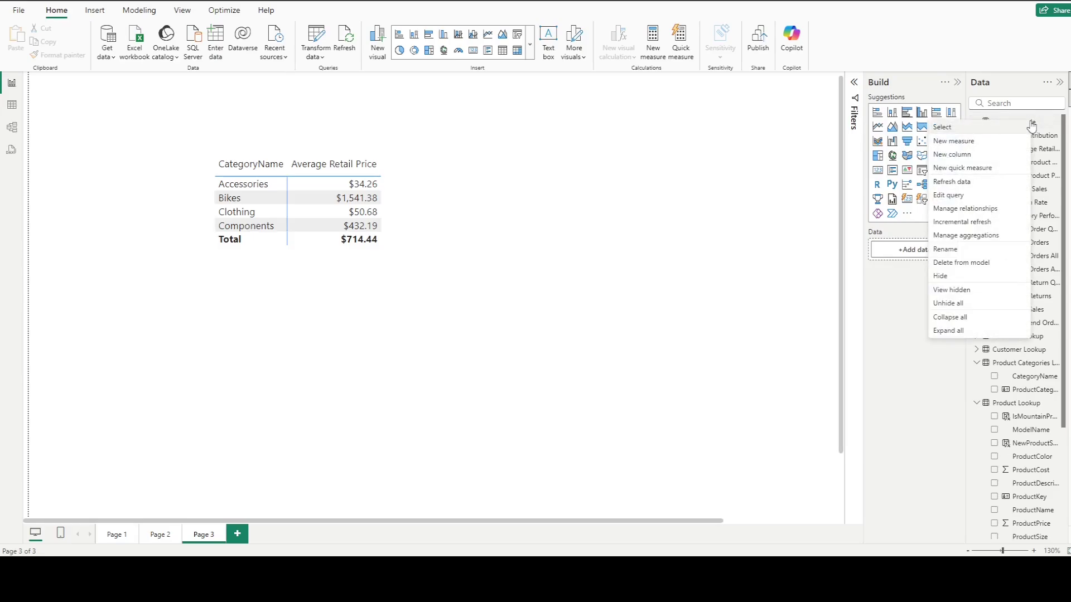
click(982, 144)
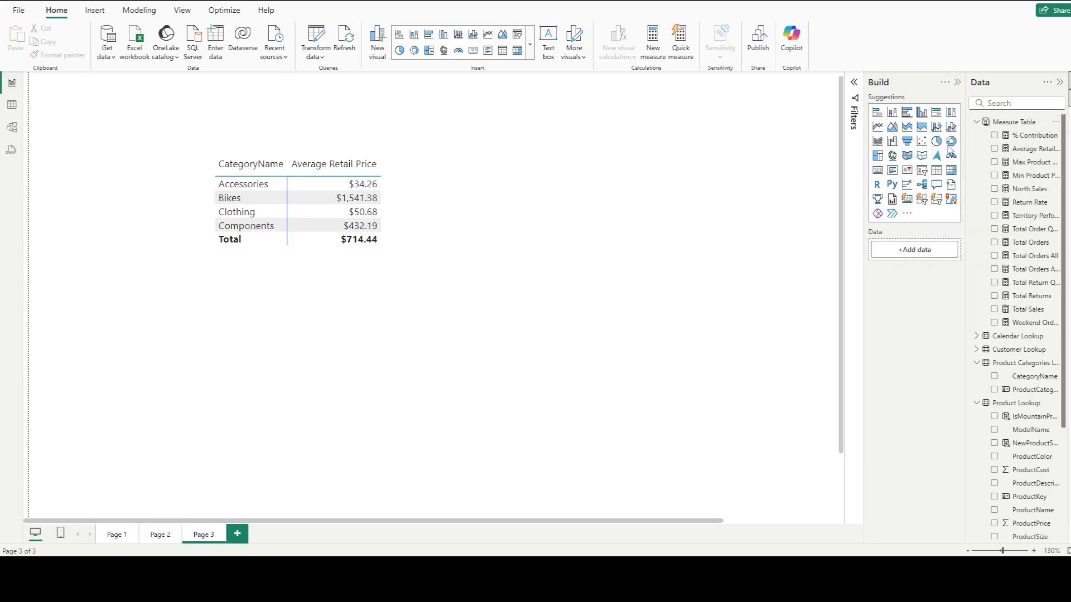
text(Overall)
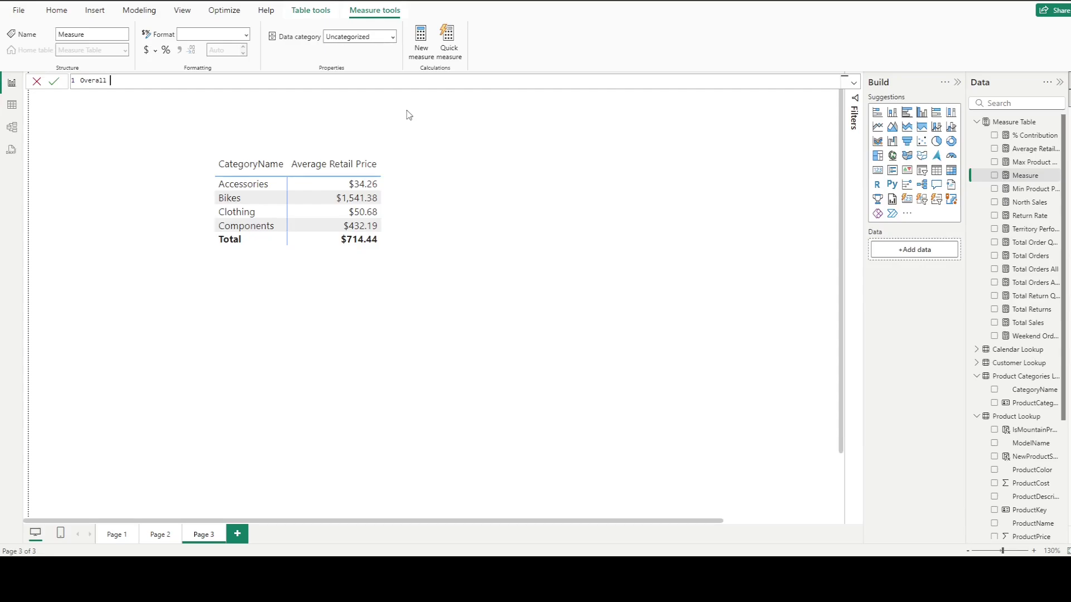
text( Average Price =)
key(shift+Return)
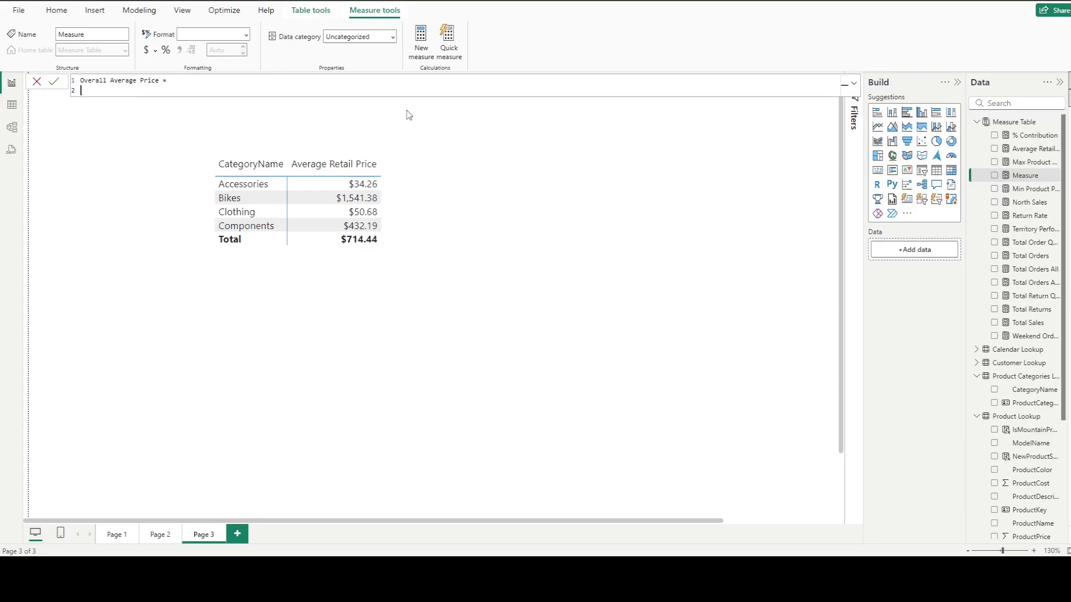
- Begin the Overall Average Price formula with CALCULATE and [Average Retail Price] as its expression
text(C)
key(Tab)
key(shift+Return)
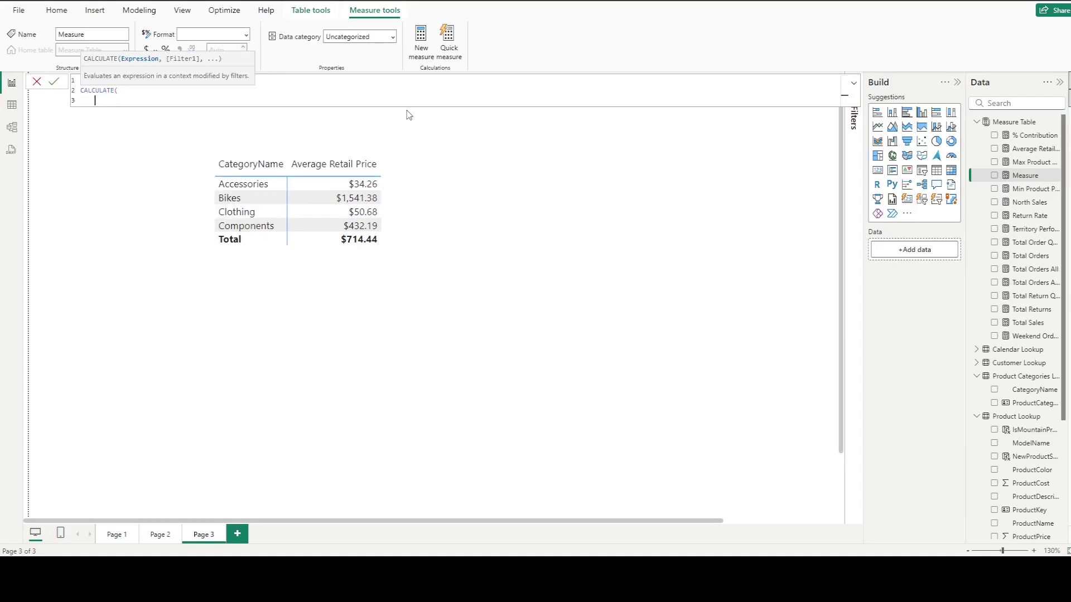
text(Ave)
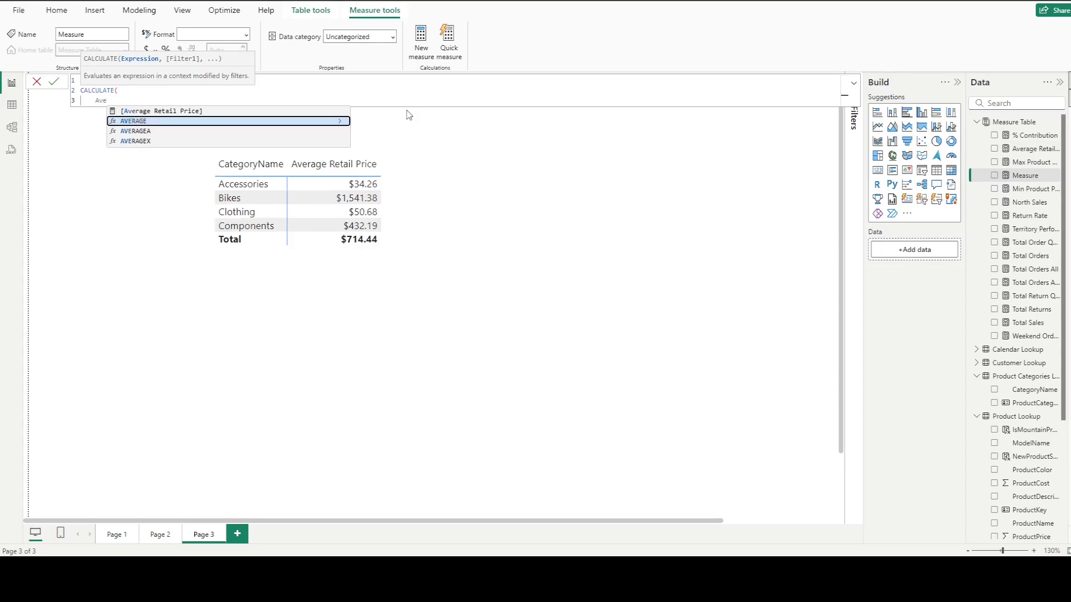
key(Up)
key(Tab)
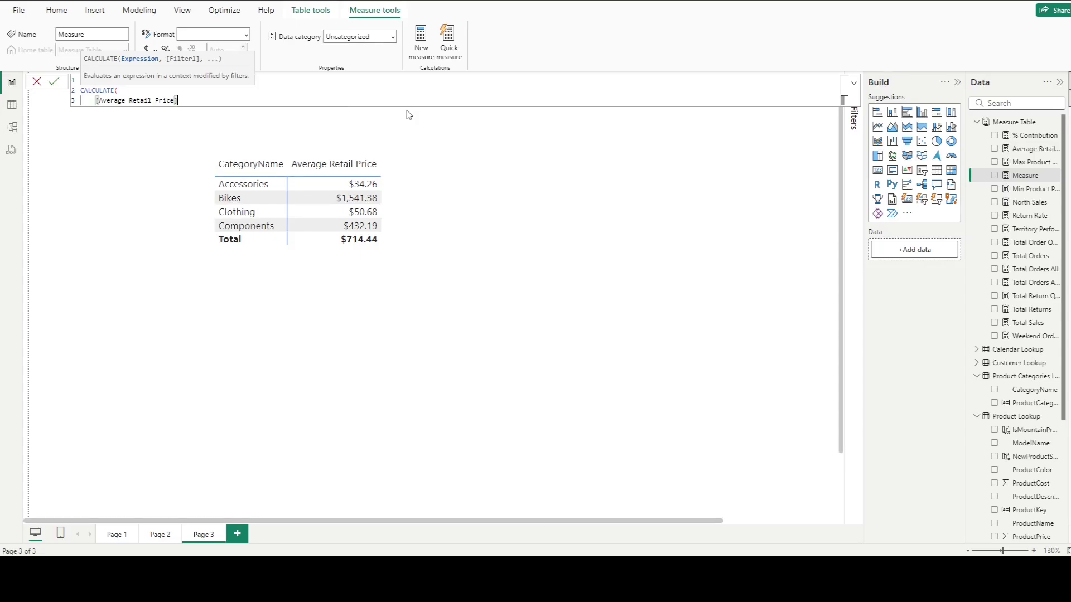
text(,)
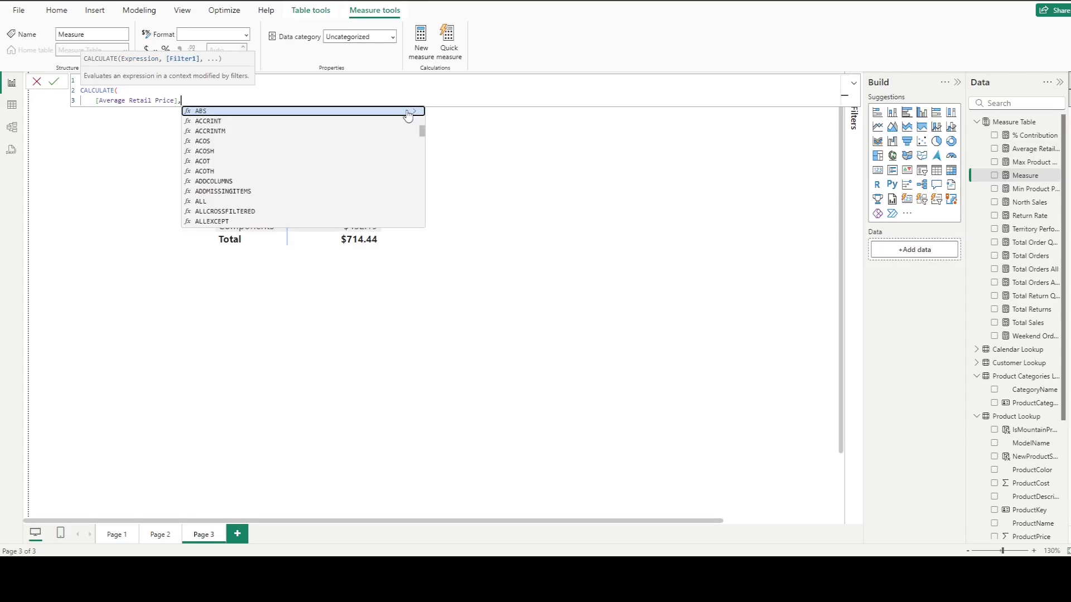
key(shift+Return)
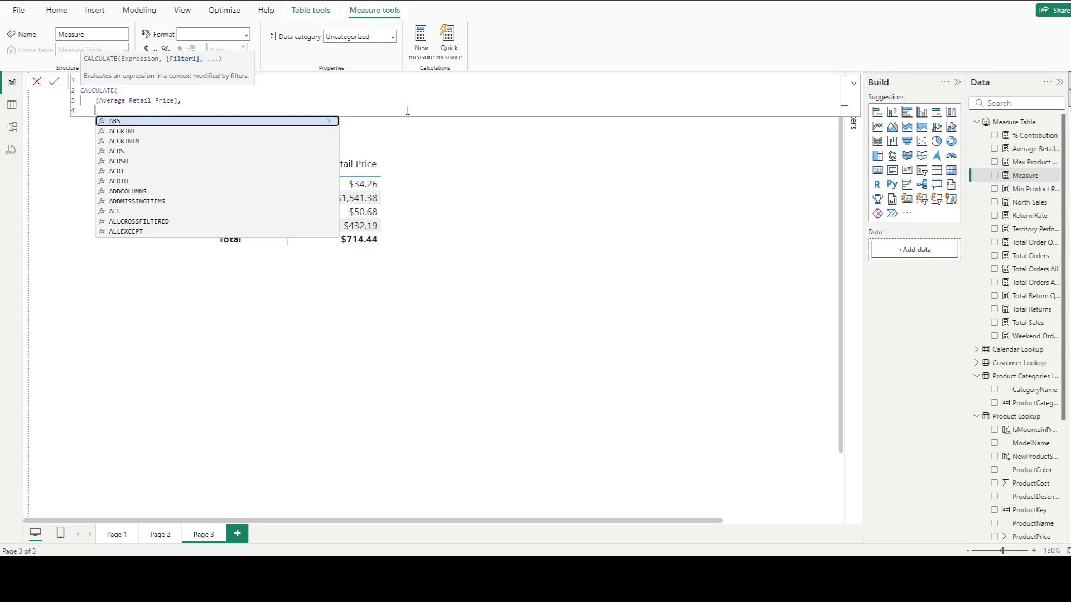
- Add ALL('Product Lookup') as the CALCULATE filter, close both functions and commit the Overall Average Price measure
text(ALL)
key(shift+Return)
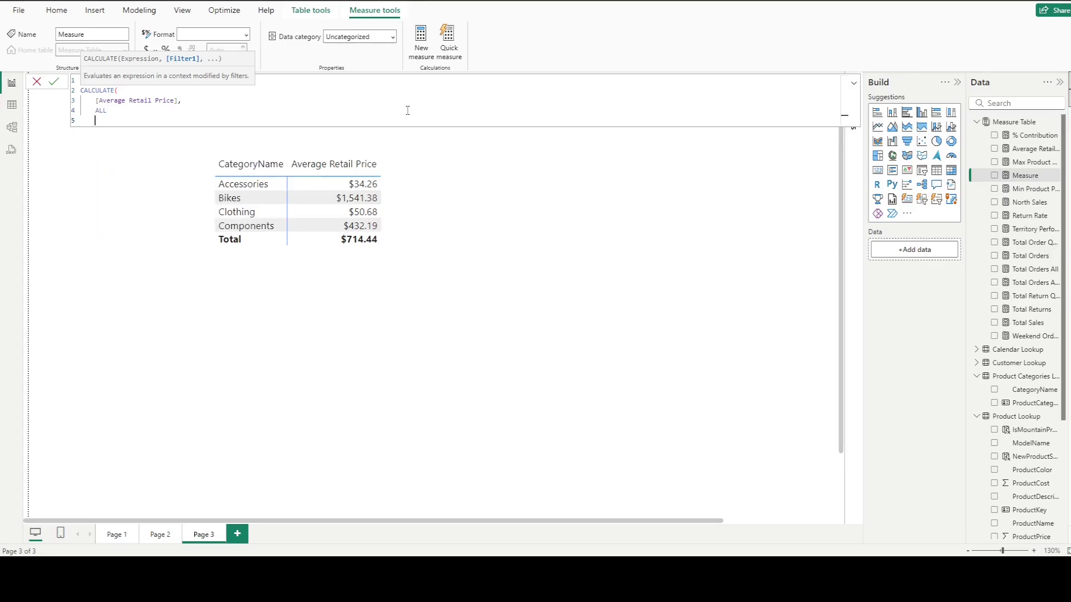
key(BackSpace)
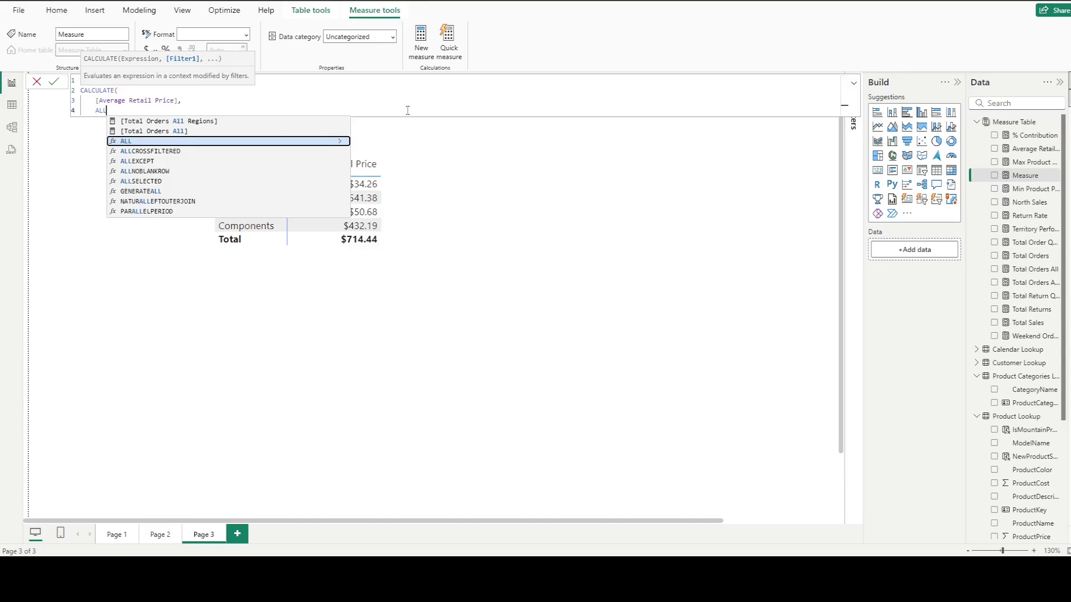
text(()
key(shift+Return)
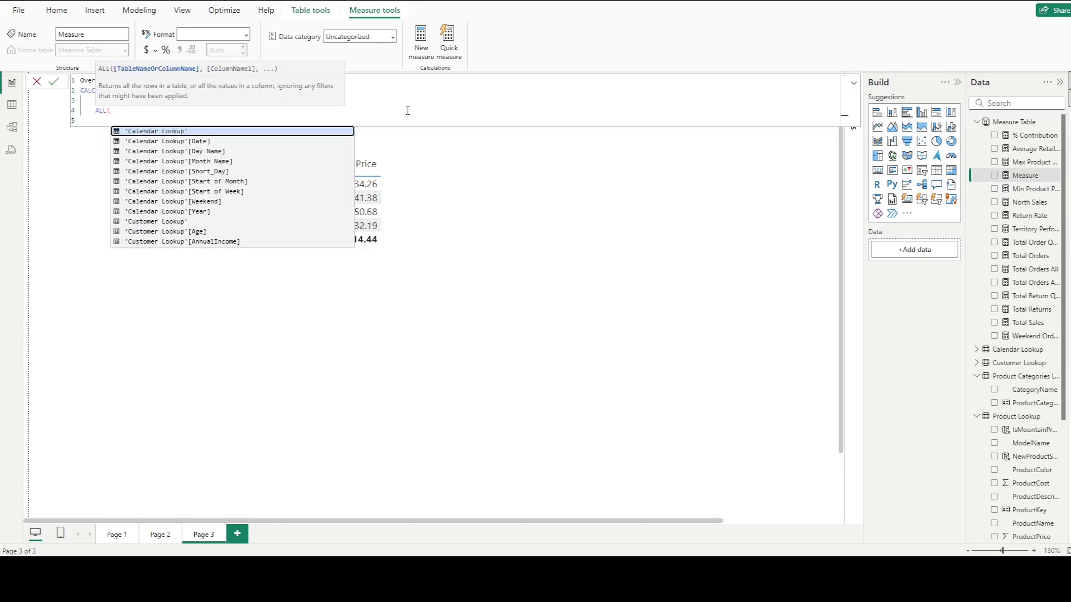
text(Produ)
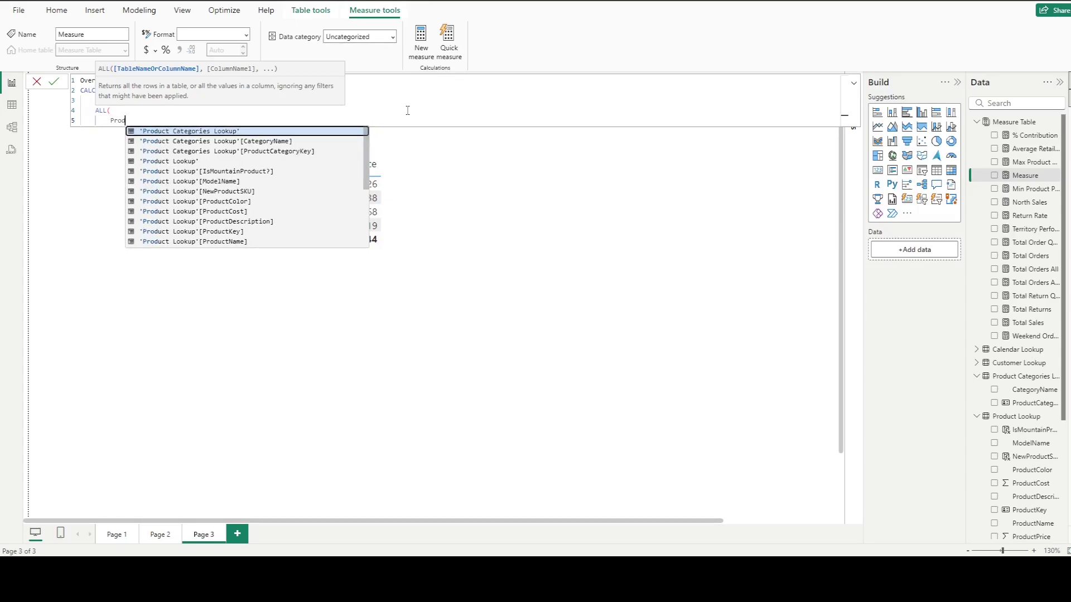
key(Down)
key(Down)
key(Down)
key(Tab)
key(shift+Return)
text())
key(shift+Return)
text())
key(Return)
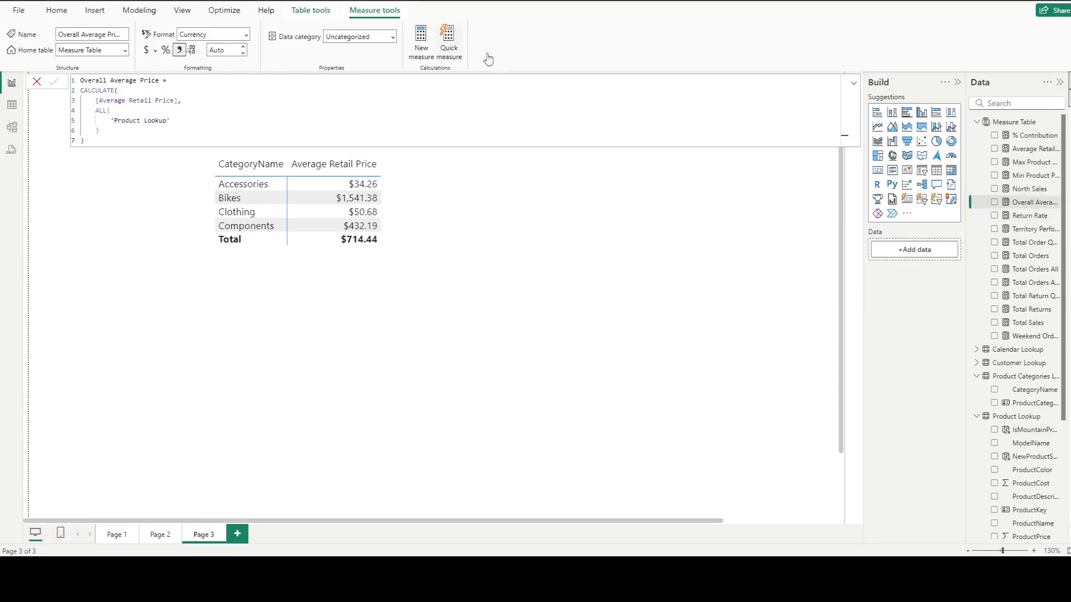
- Add the Overall Average Price measure to the matrix values after Average Retail Price
click(456, 222)
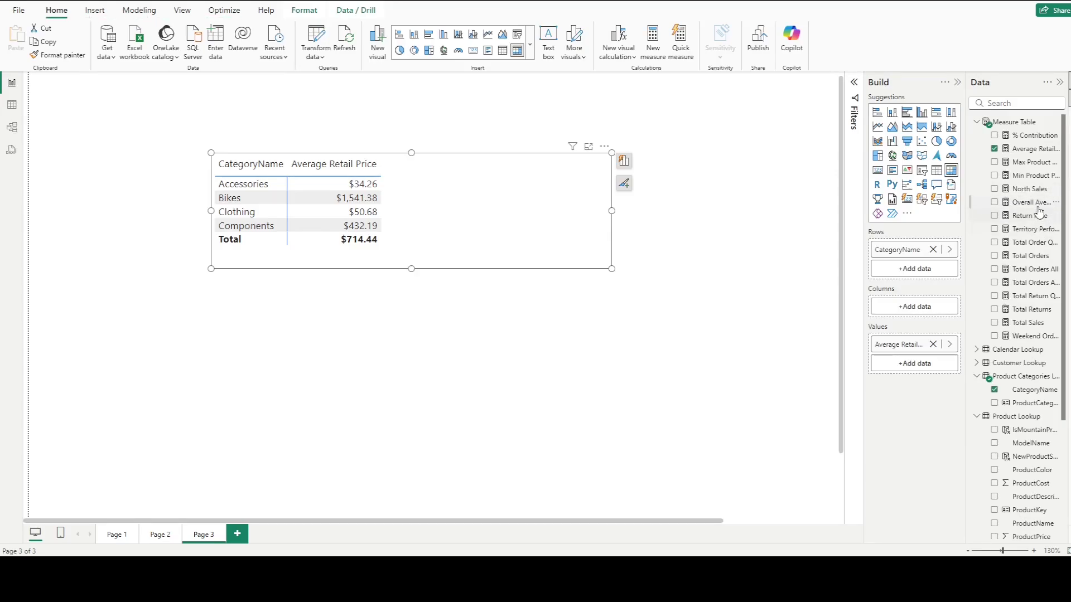
drag(1039, 204, 945, 371)
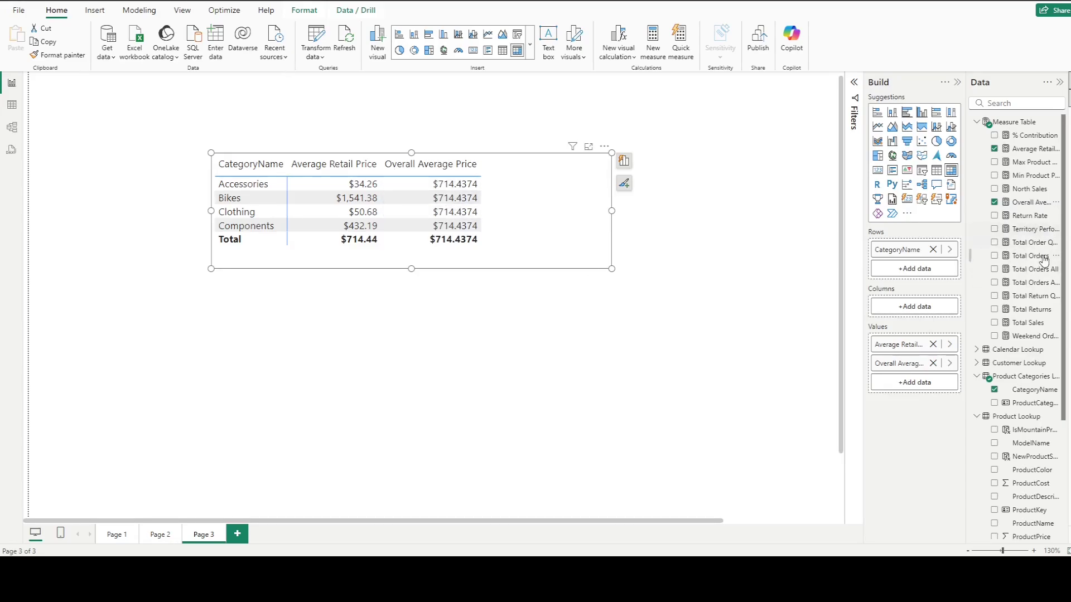
- Try to set the decimal places of the Overall Average Price measure to 2
click(1031, 203)
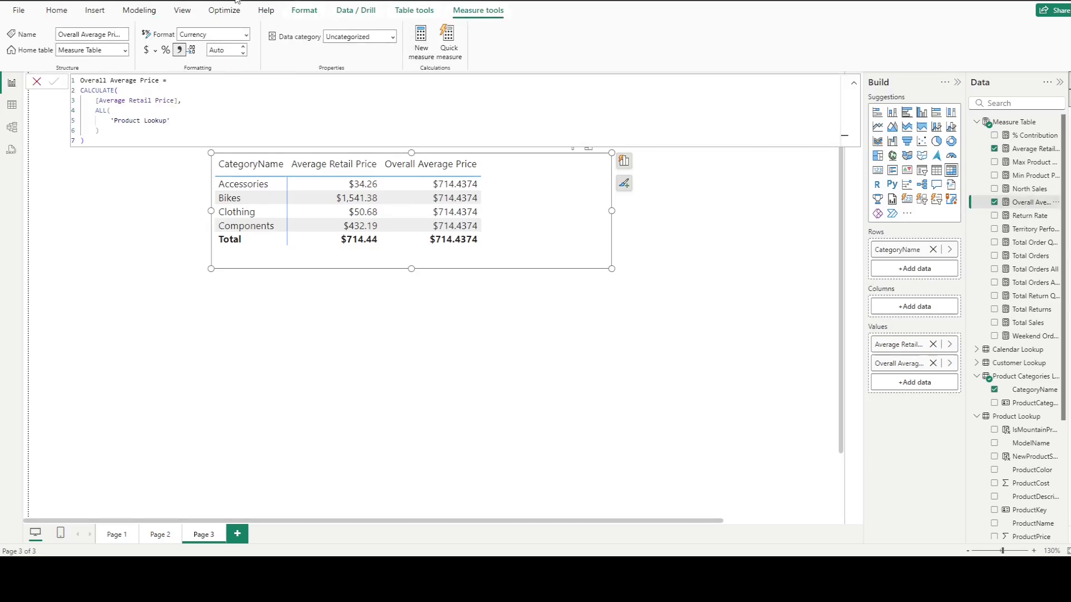
double_click(225, 50)
text(2)
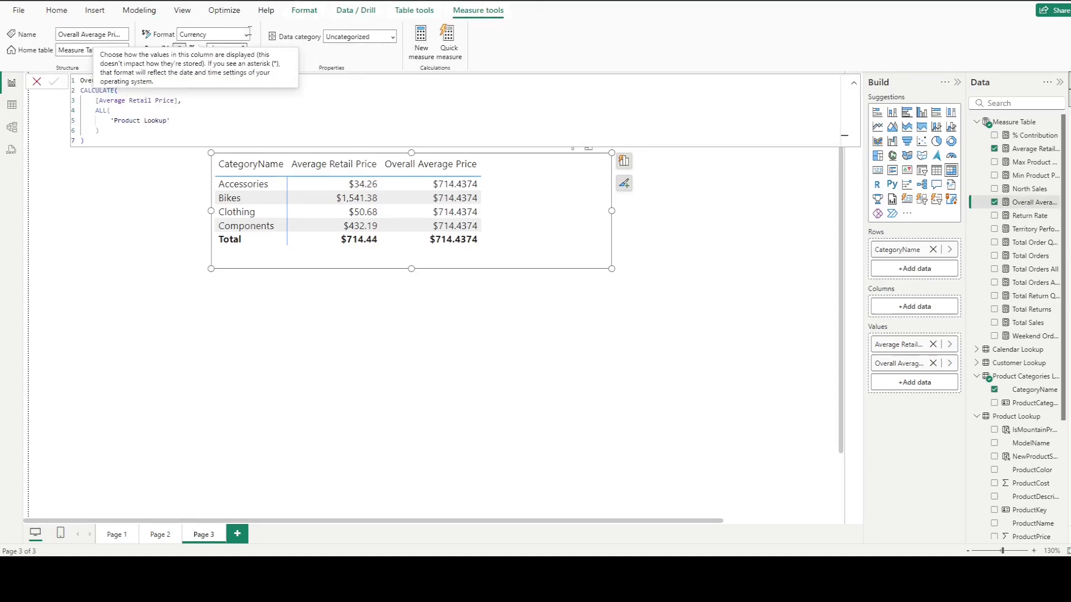
click(505, 333)
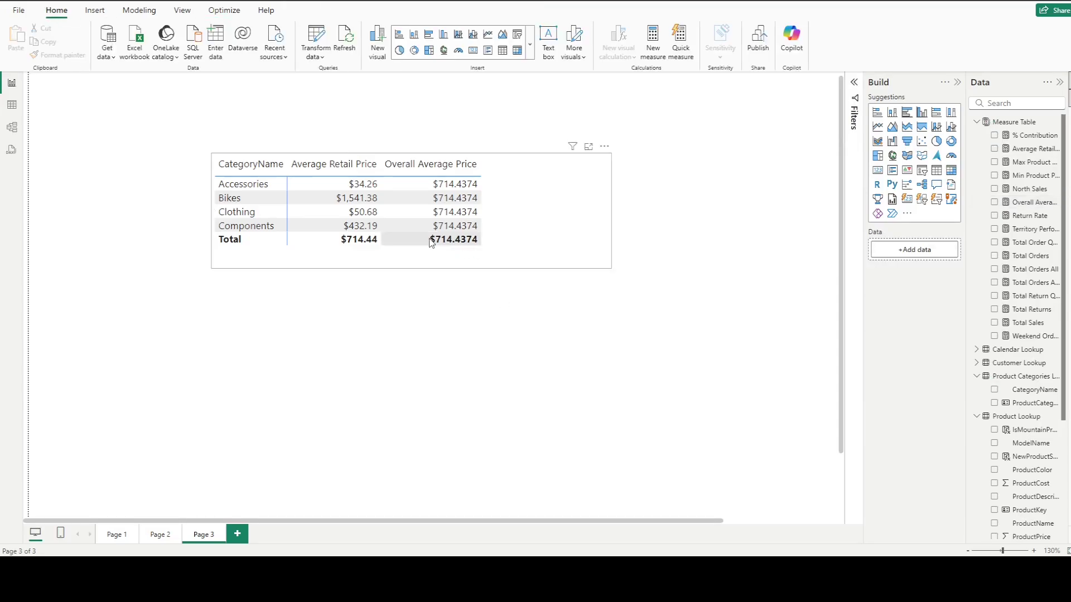
- Format the Overall Average Price measure with 2 decimal places, then close its formula and deselect the matrix
click(556, 247)
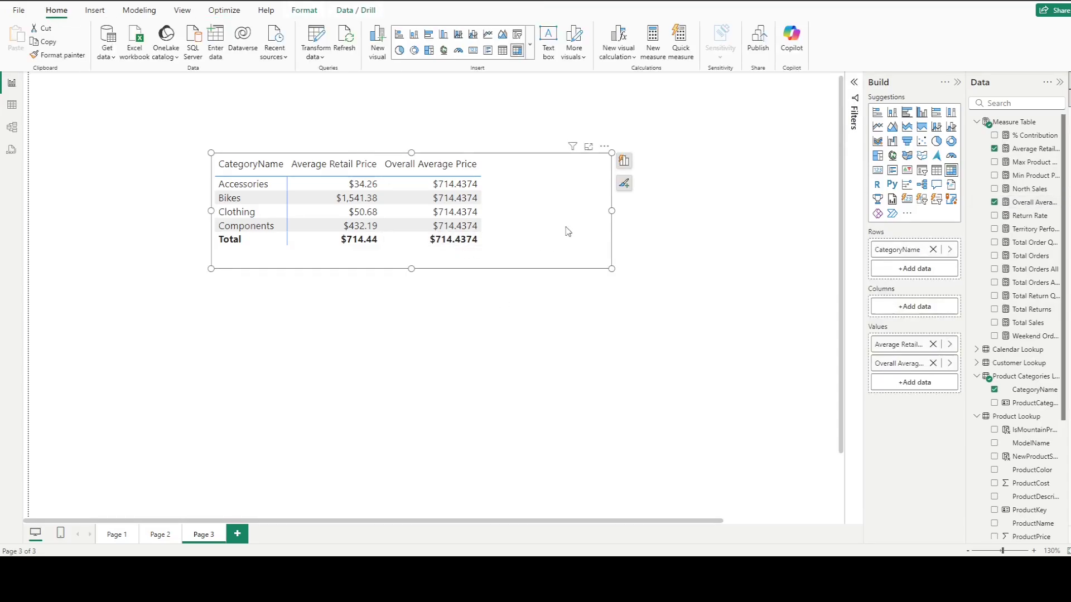
click(1029, 202)
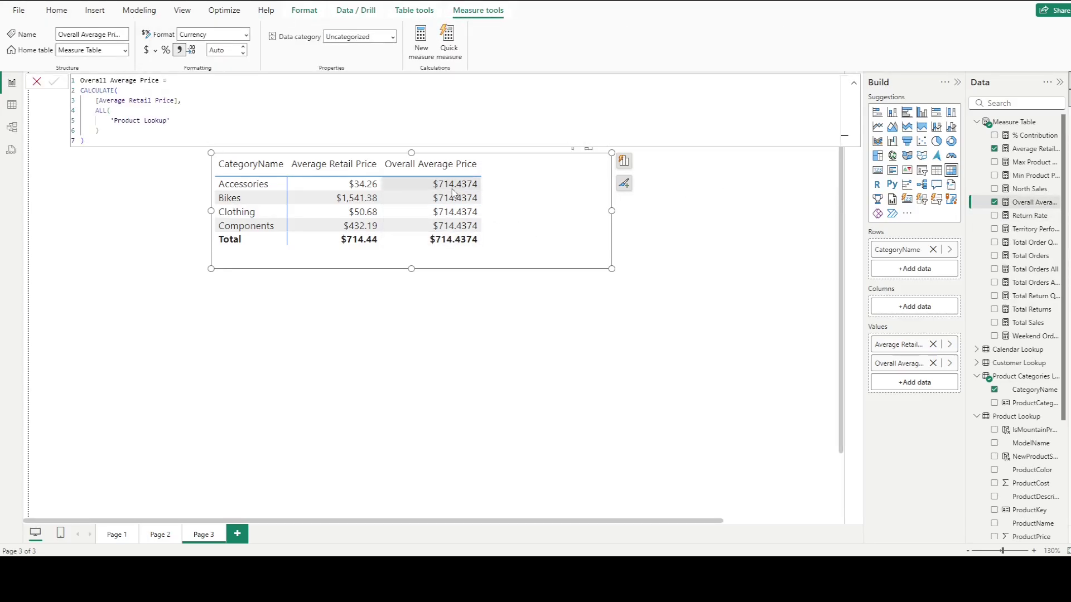
click(217, 50)
text(2)
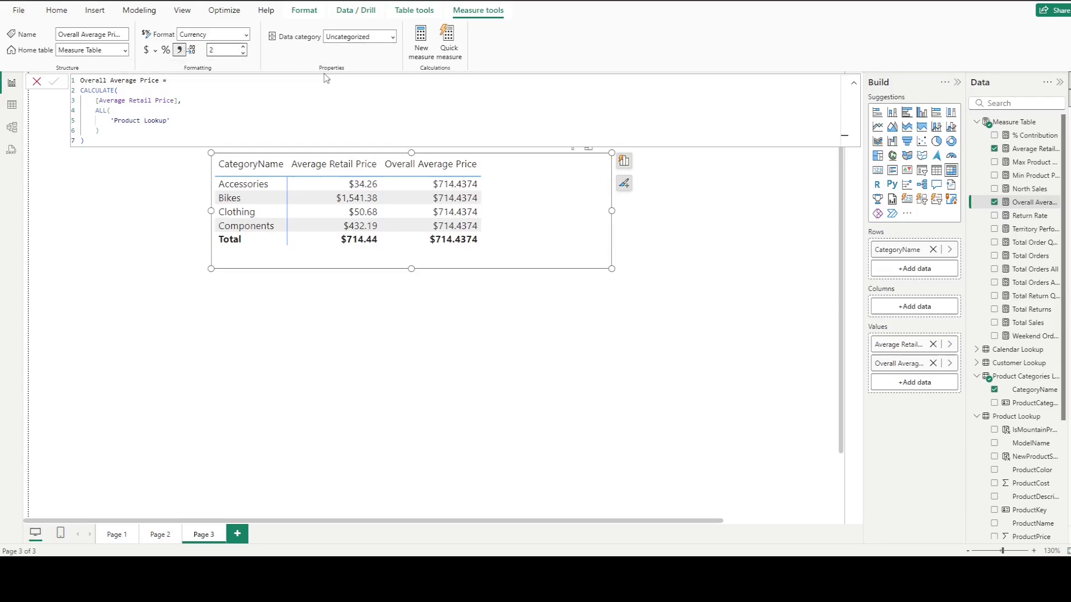
key(Return)
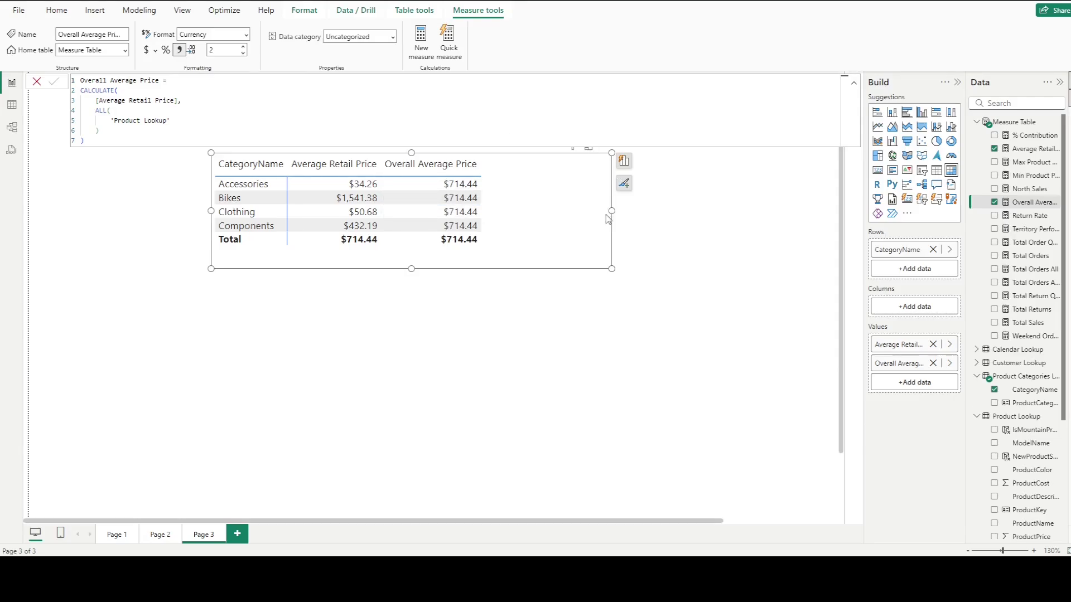
click(36, 82)
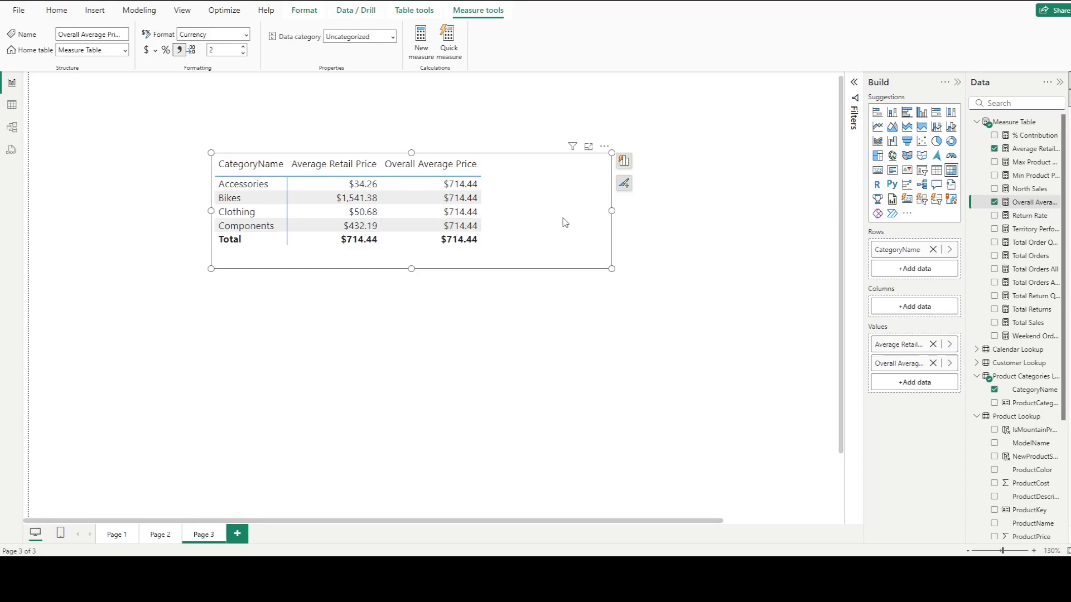
click(706, 166)
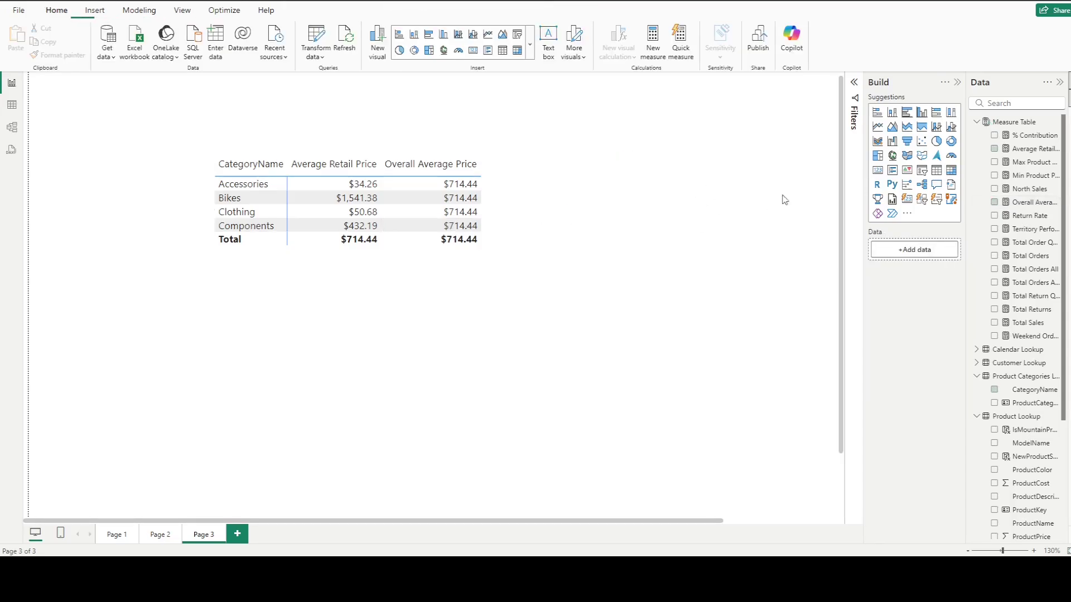
- Create a new measure in Measure Table named High Valued Items
right_click(997, 124)
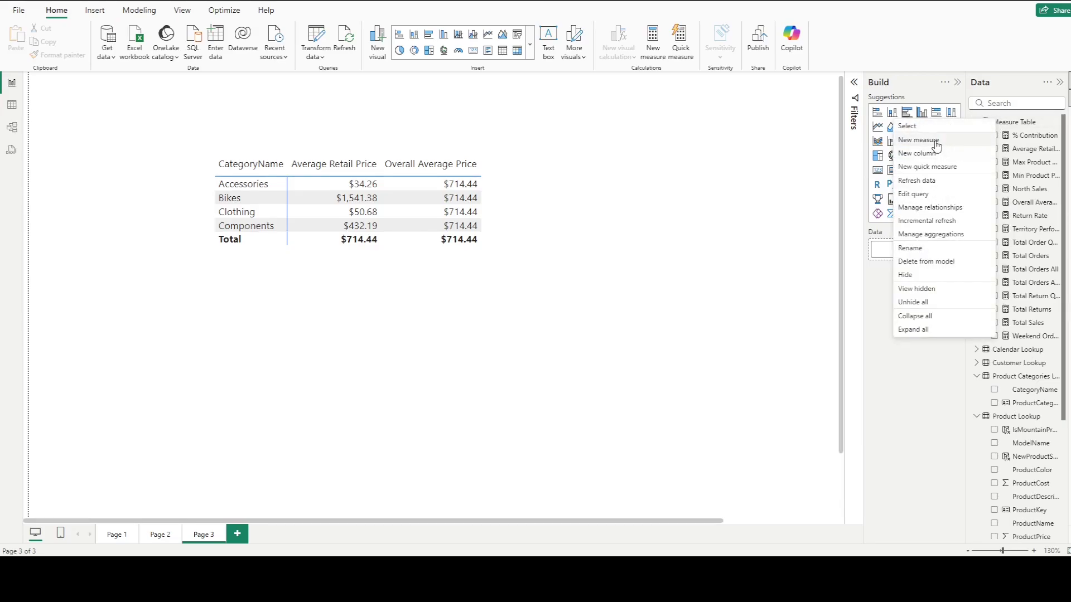
click(549, 181)
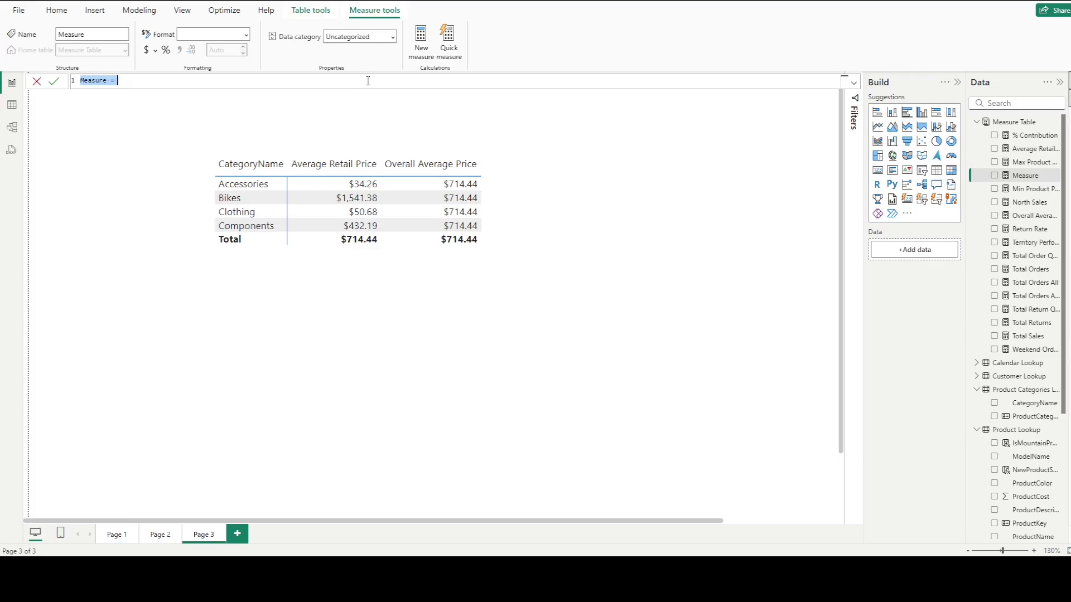
text(High Valued)
text(Items =)
key(shift+Return)
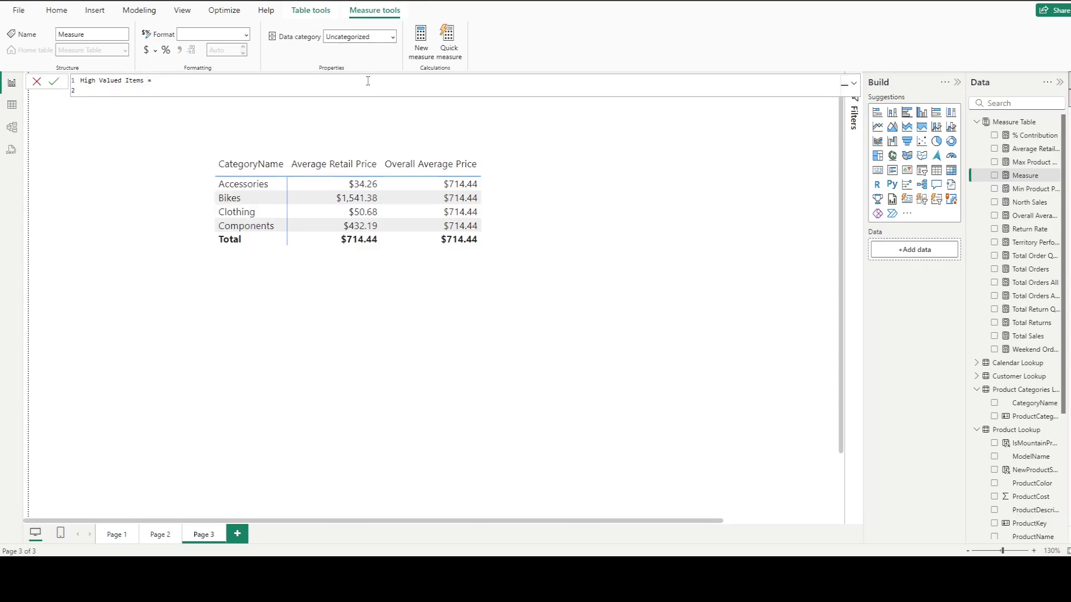
- Start the High Valued Items formula with a CALCULATE function that uses [Total Order Quantity] as its expression
text(CAL)
key(Tab)
key(shift+Return)
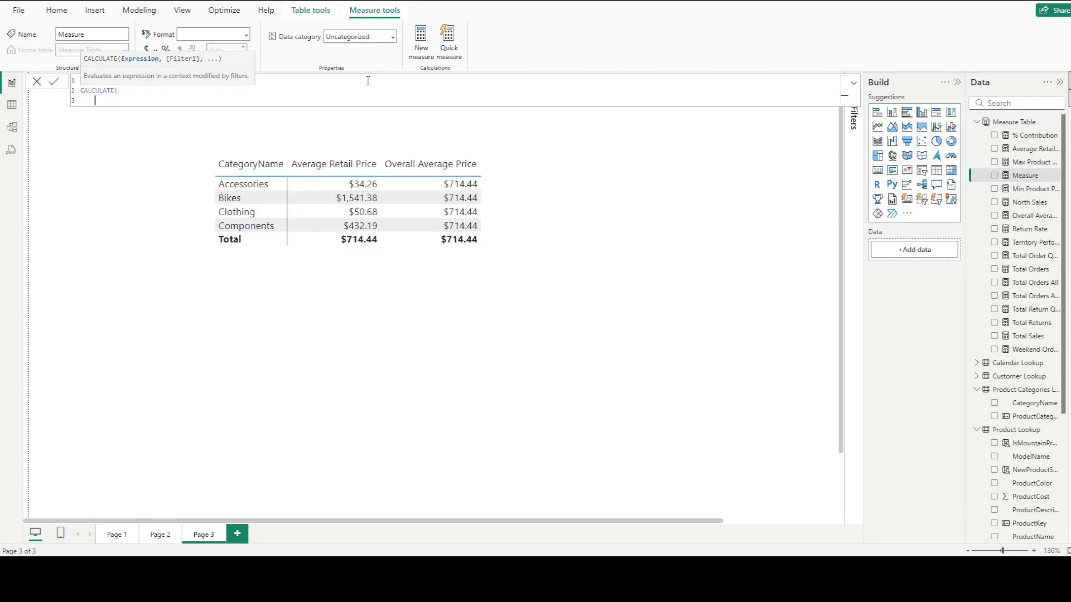
text([Total Order Quantity])
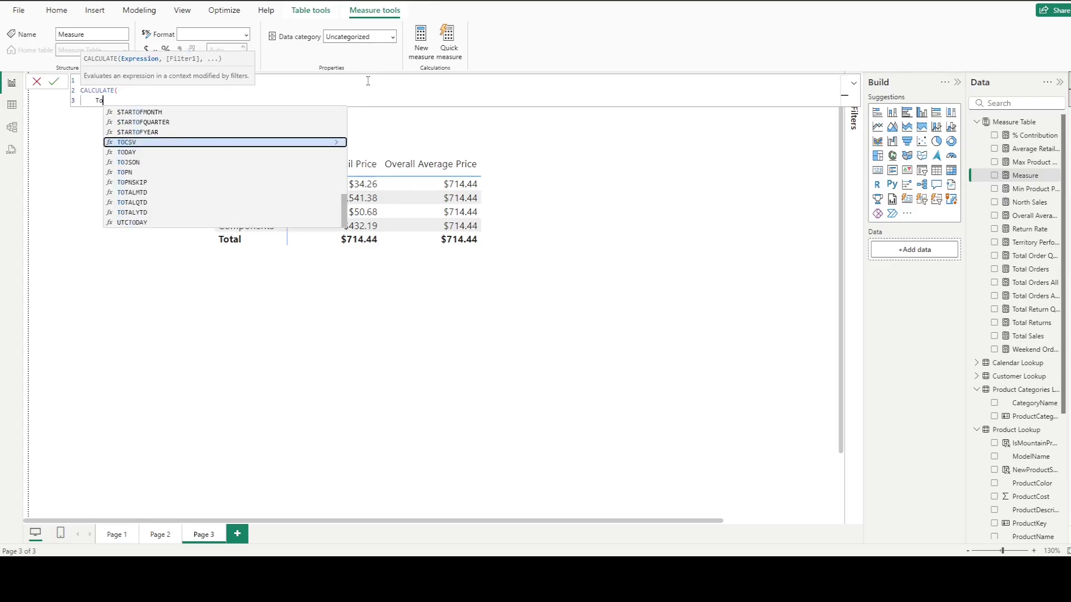
key(Tab)
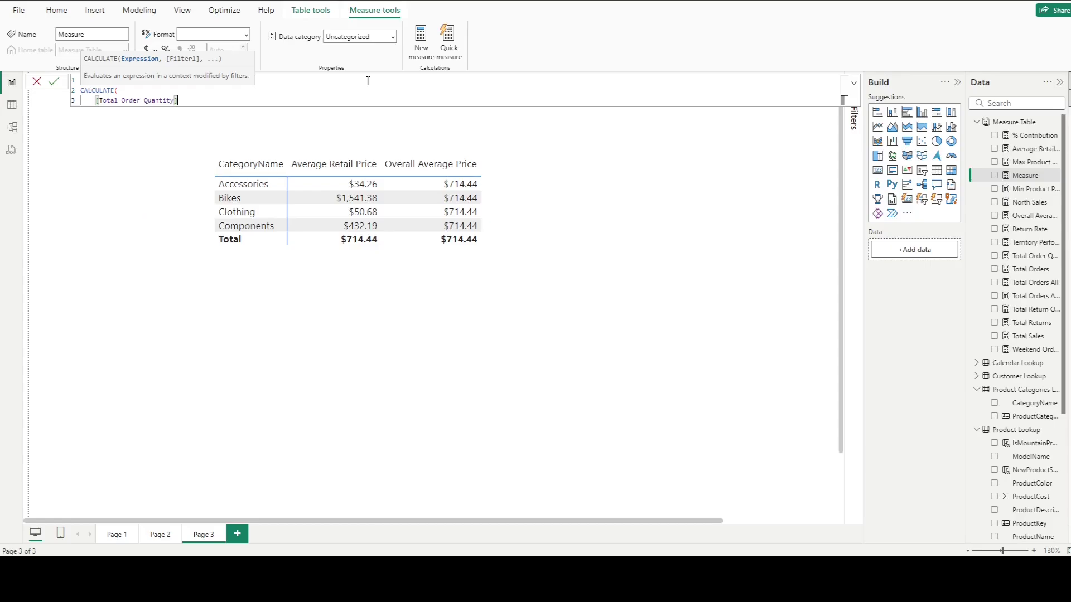
text(,)
key(shift+Return)
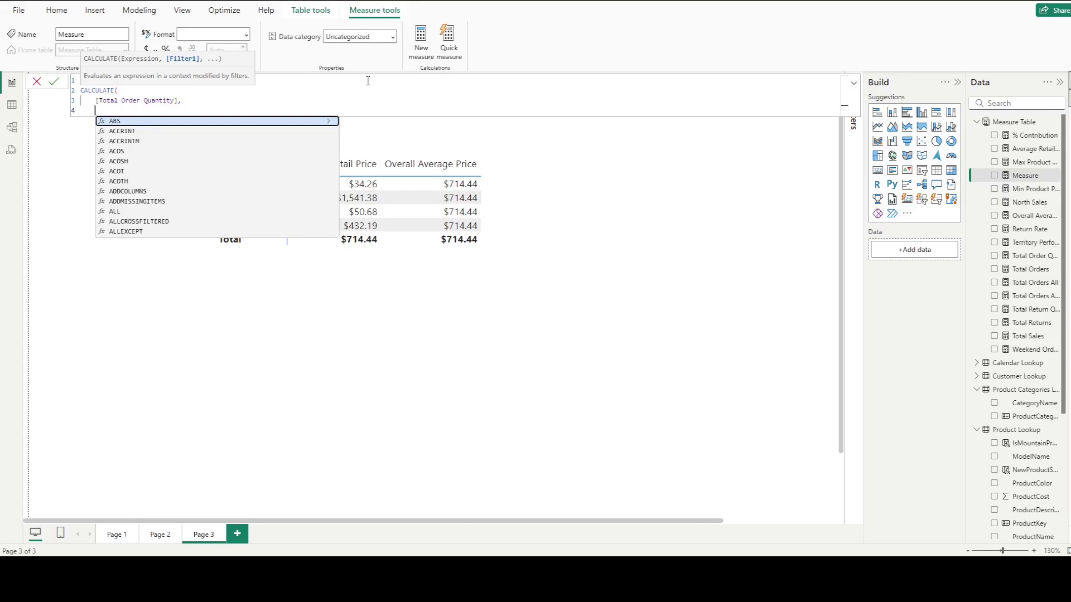
- Try to filter the calculation with the condition 'Product Lookup'[ProductPrice] > [Overall Average Price]
text(Pro)
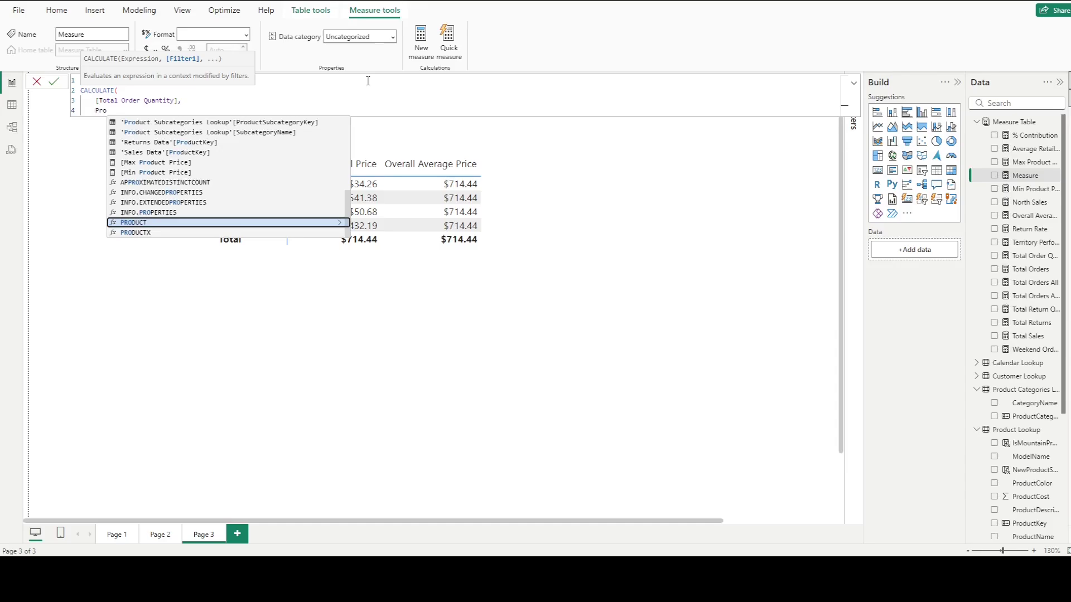
key(BackSpace)
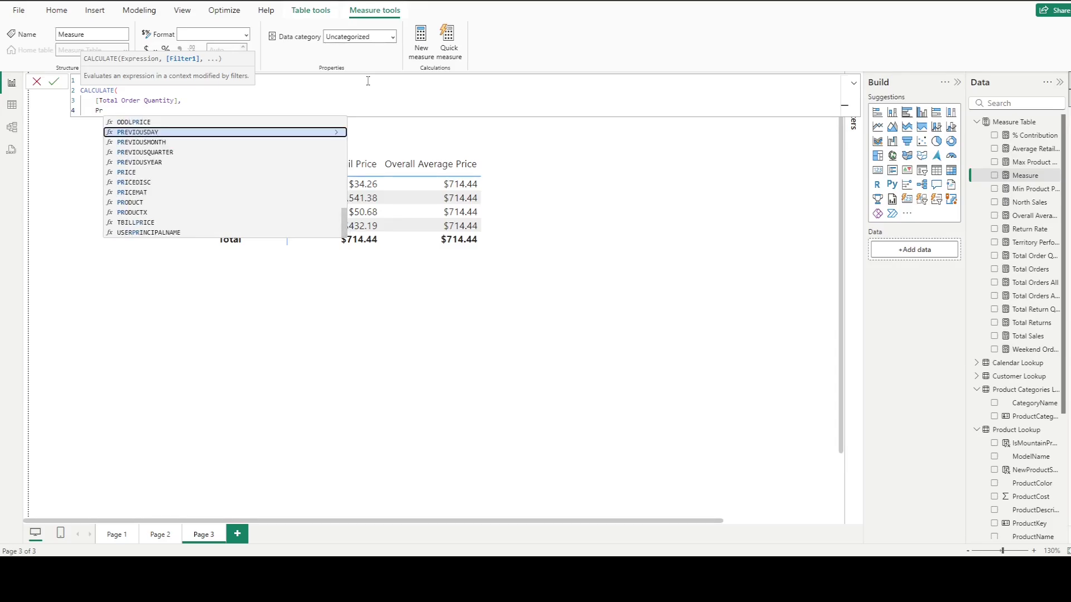
text(ice)
key(Up)
key(Up)
key(Up)
key(Up)
key(Up)
key(Up)
key(Up)
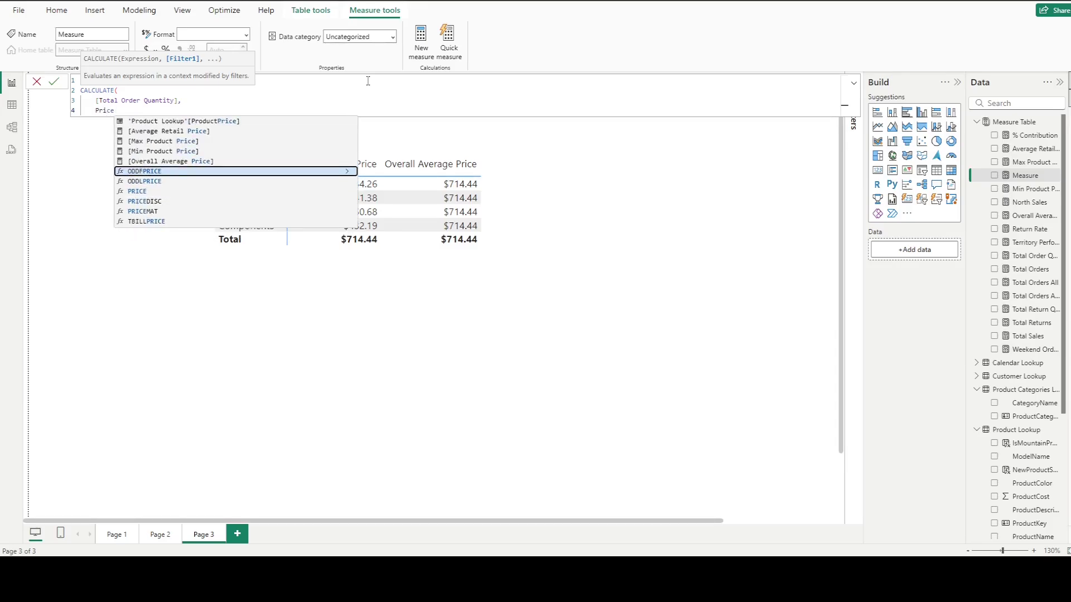
key(Tab)
text(> [Ov)
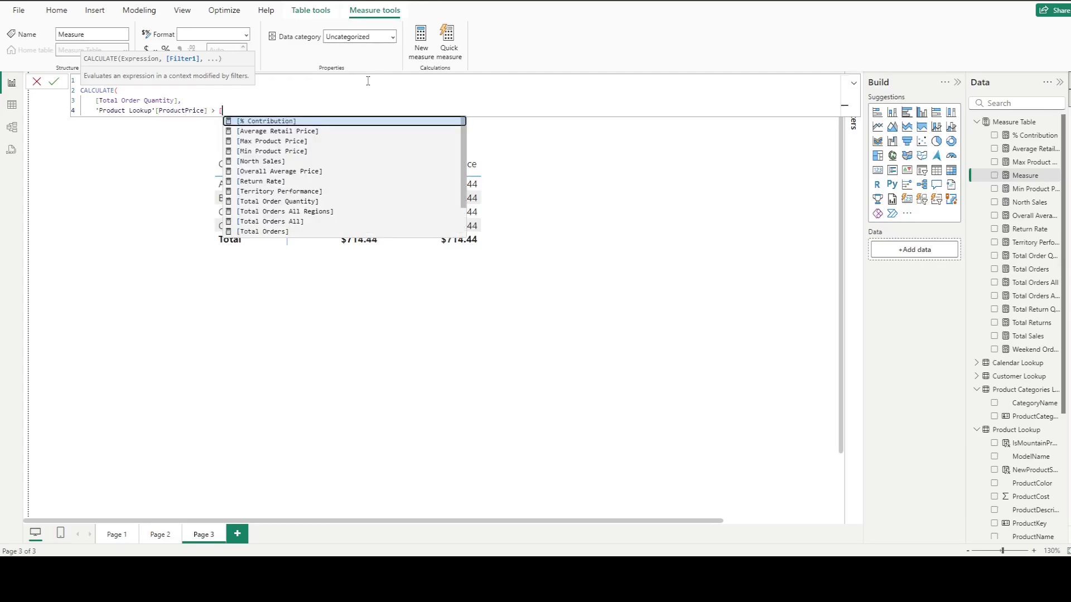
key(Tab)
- Close the CALCULATE function on its own line and commit the High Valued Items measure
key(Return)
text())
key(Return)
key(Return)
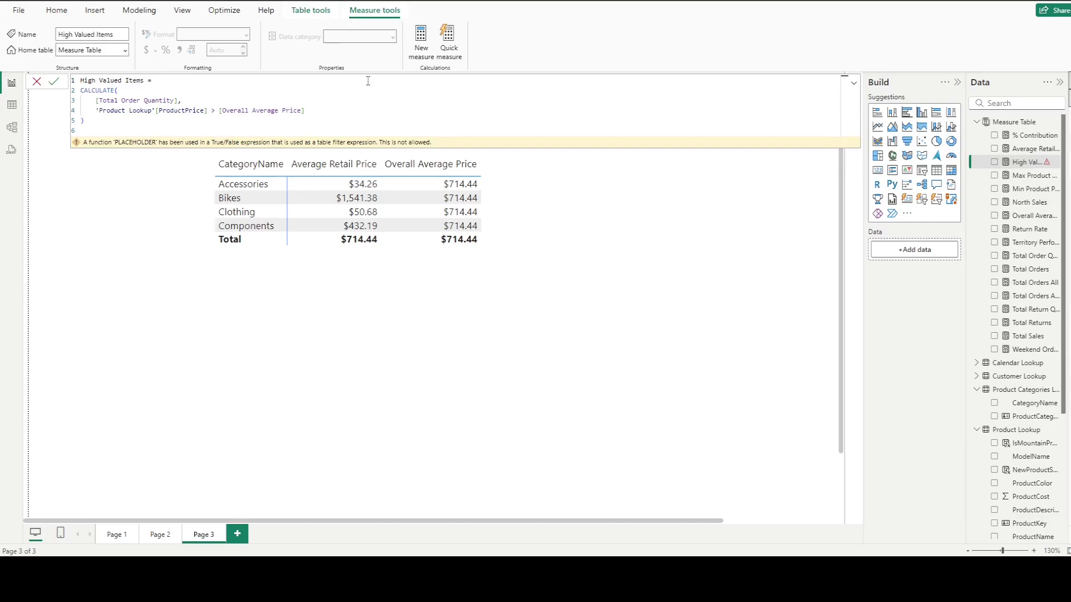
- Replace [Overall Average Price] in the filter condition with the fixed value 714.44 and commit the measure
mouse_move(85, 144)
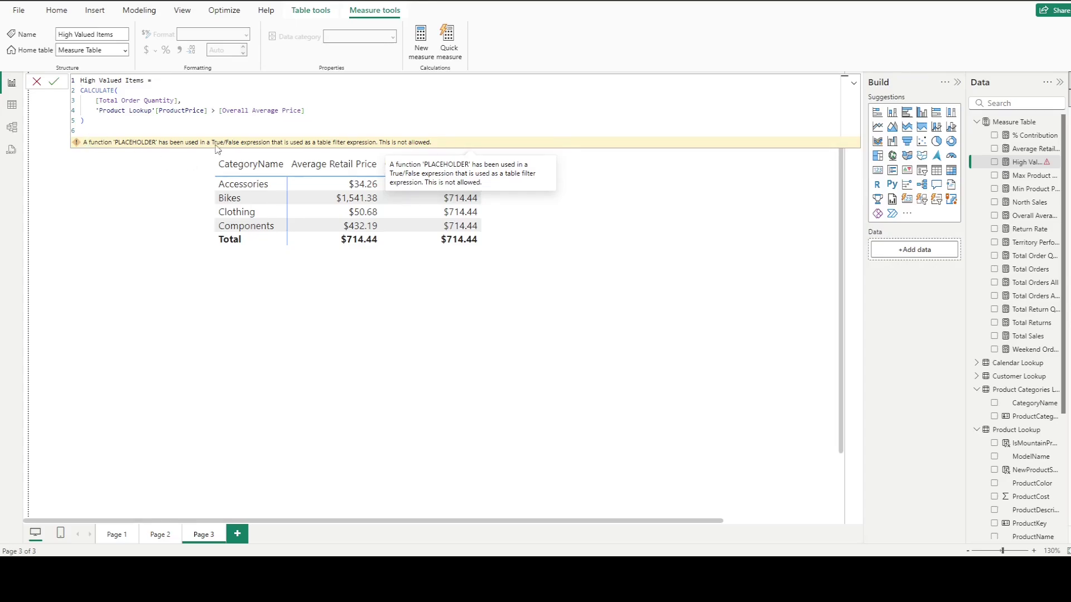
drag(220, 111, 314, 116)
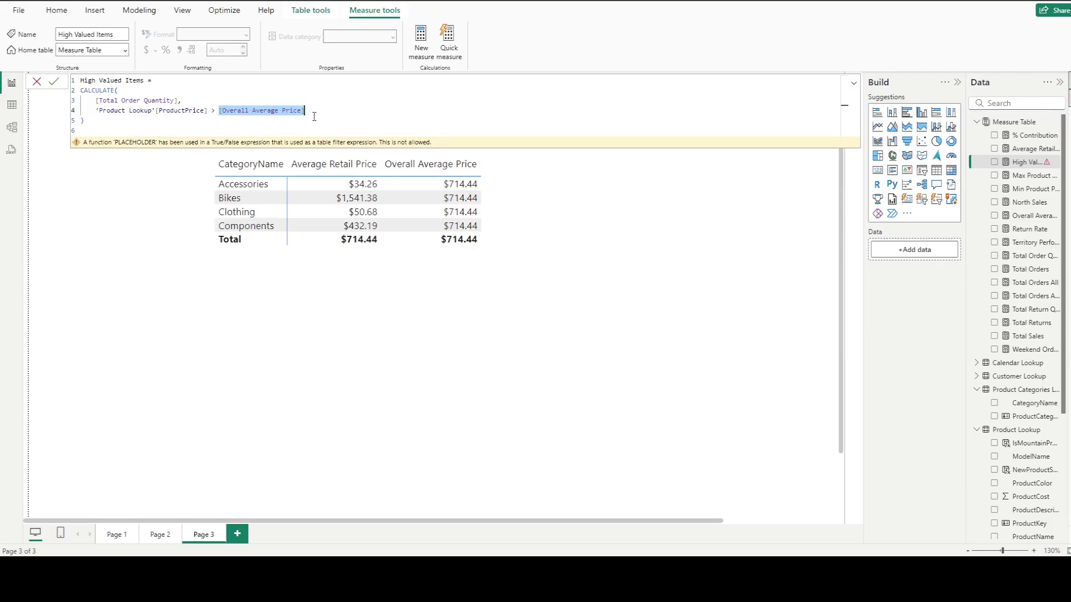
key(BackSpace)
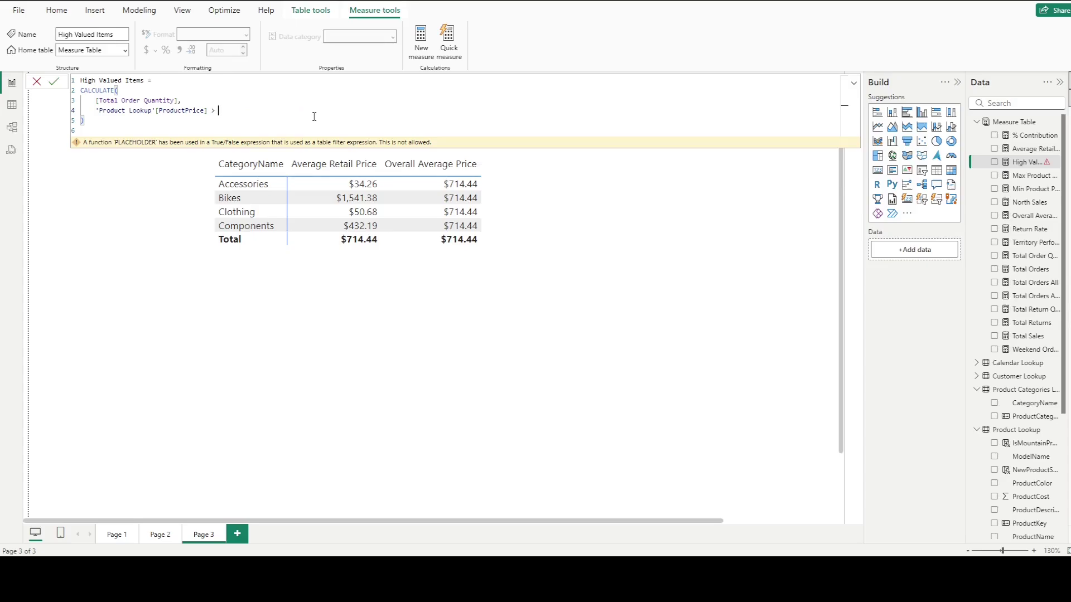
text(714.44)
key(Return)
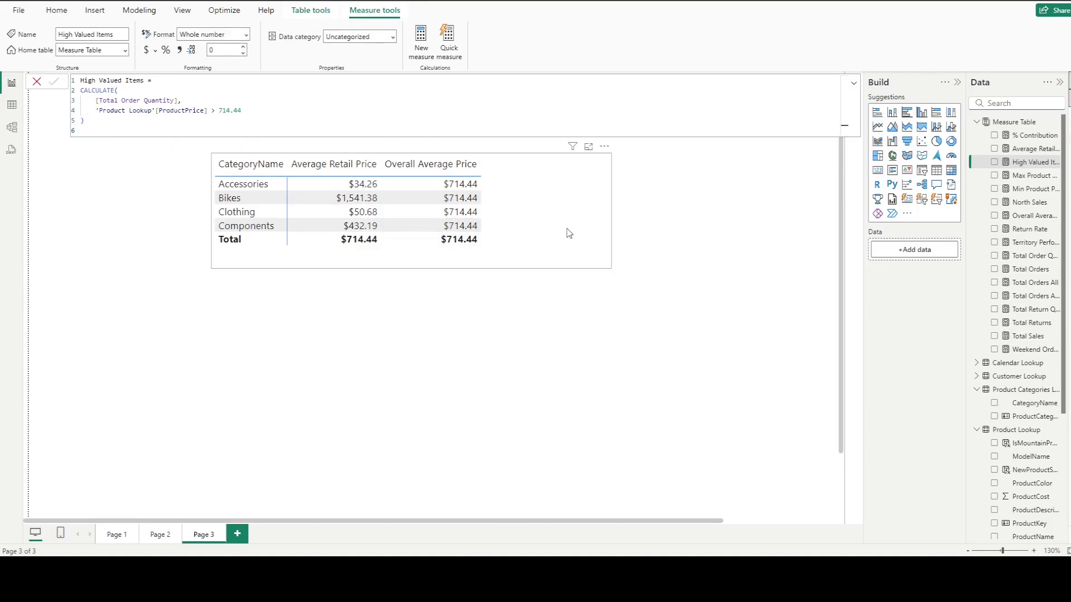
- Format the High Valued Items measure with a thousands separator and add it to the matrix values after Overall Average Price
click(557, 237)
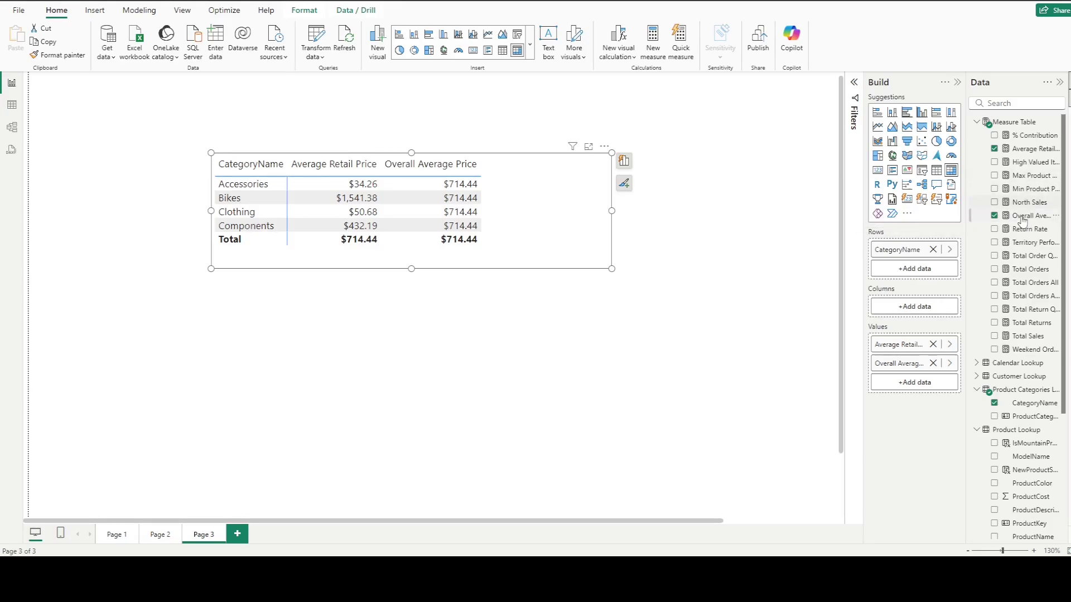
click(1032, 162)
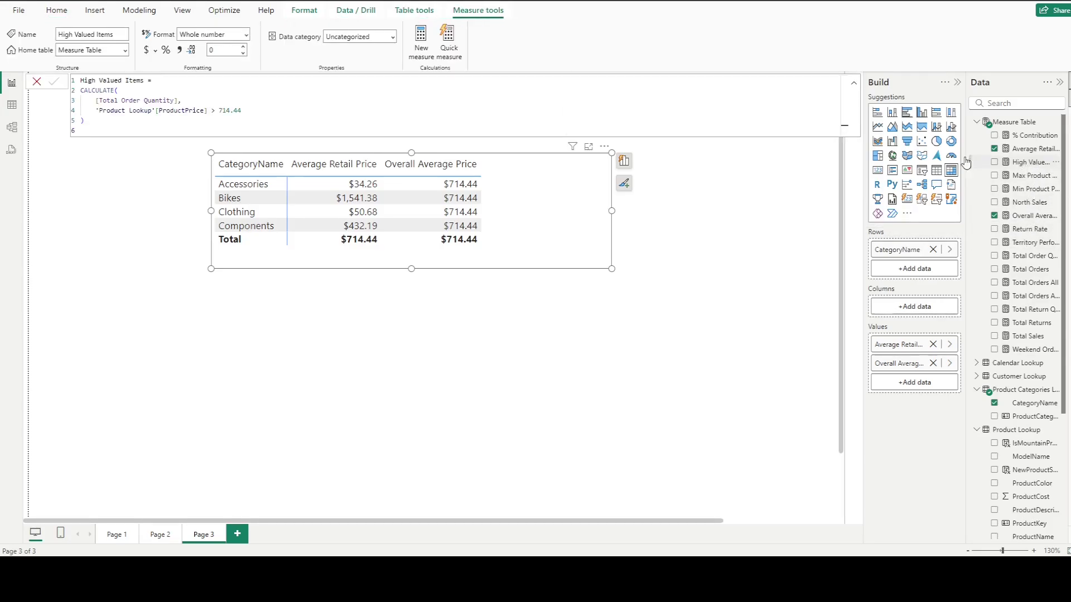
click(179, 49)
drag(1037, 162, 942, 381)
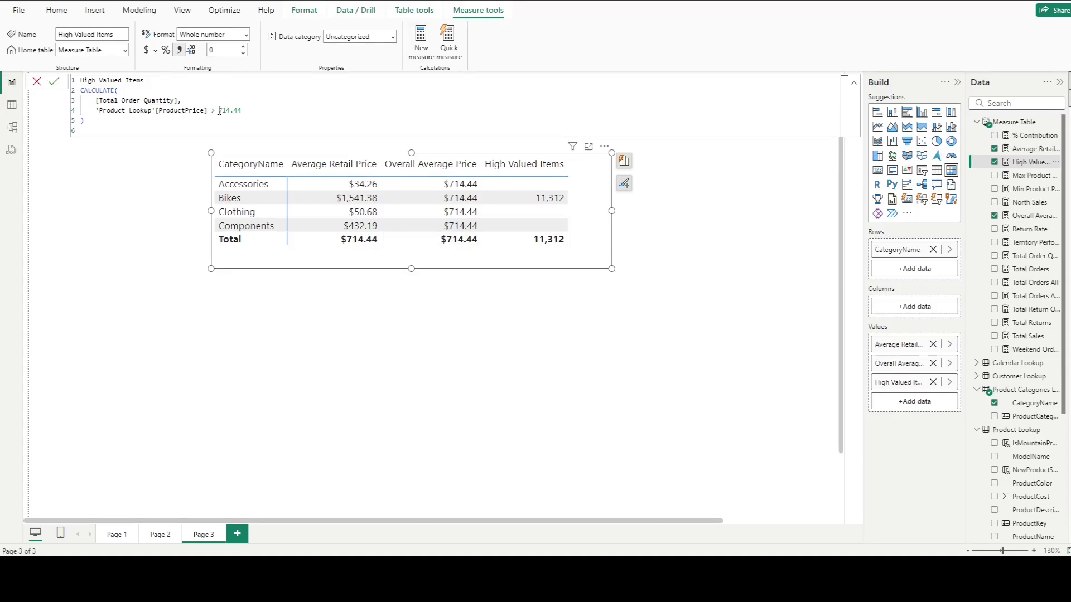
- Replace the ProductPrice condition in the High Valued Items formula with a FILTER function over the 'Product Lookup' table
drag(219, 110, 242, 110)
click(239, 111)
drag(243, 111, 219, 111)
drag(241, 111, 95, 111)
key(BackSpace)
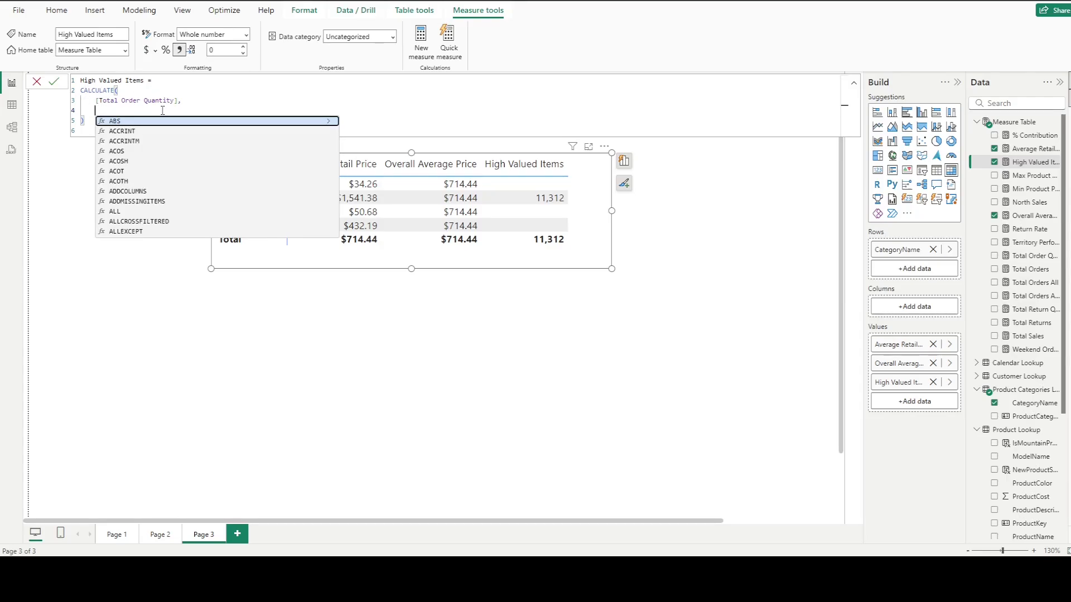
text(FIL)
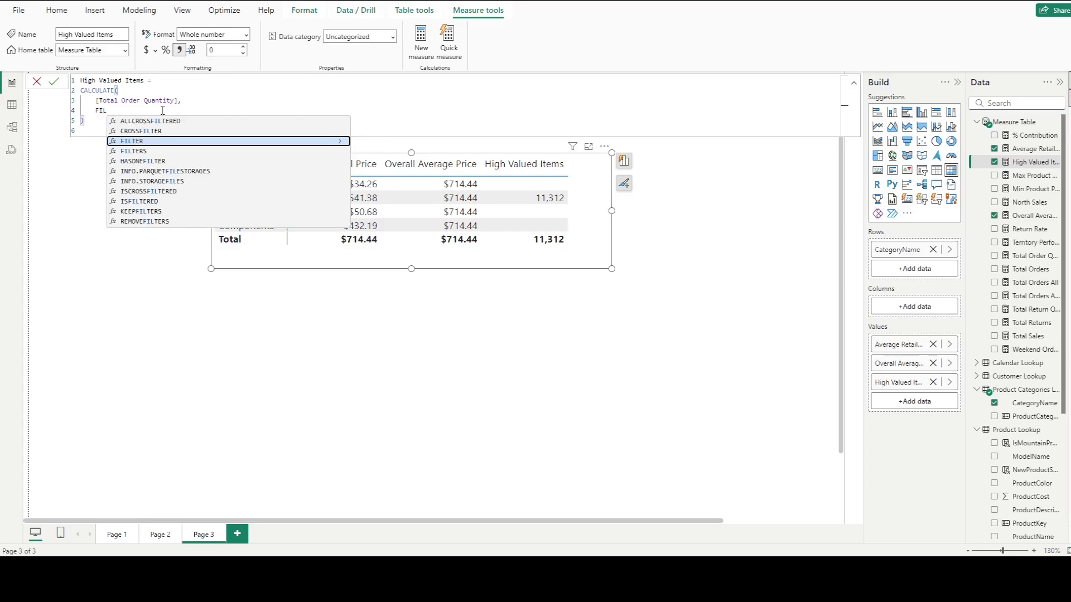
key(Tab)
key(shift+Return)
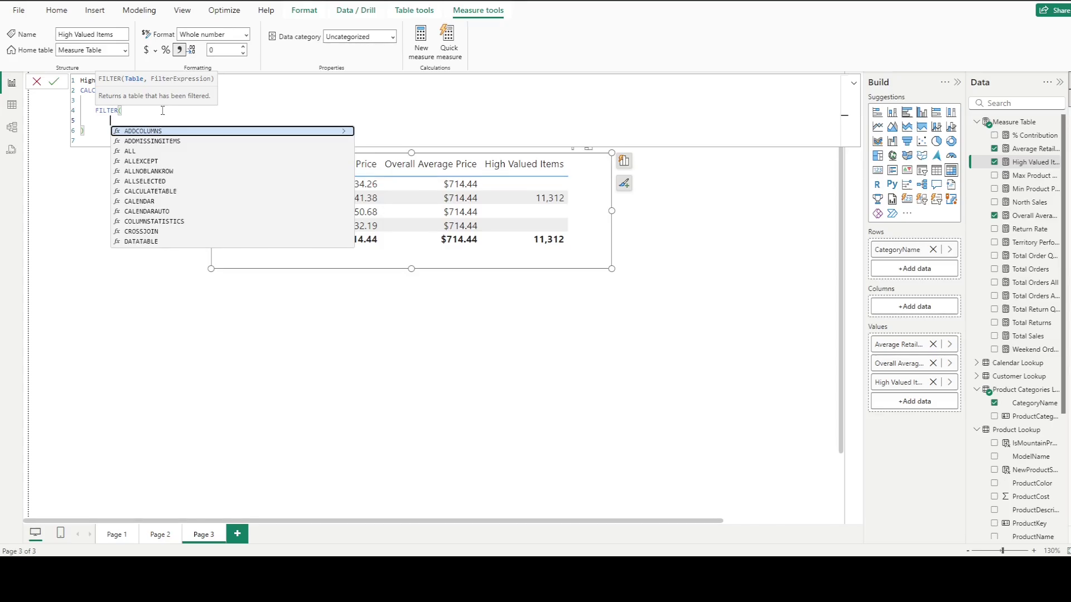
text(prod)
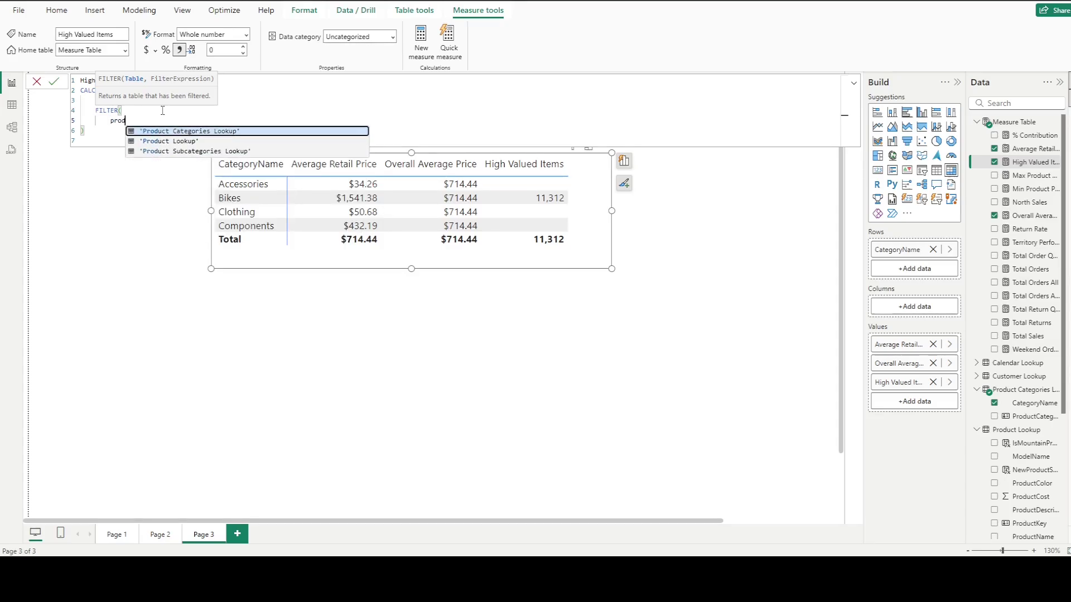
key(Down)
key(Tab)
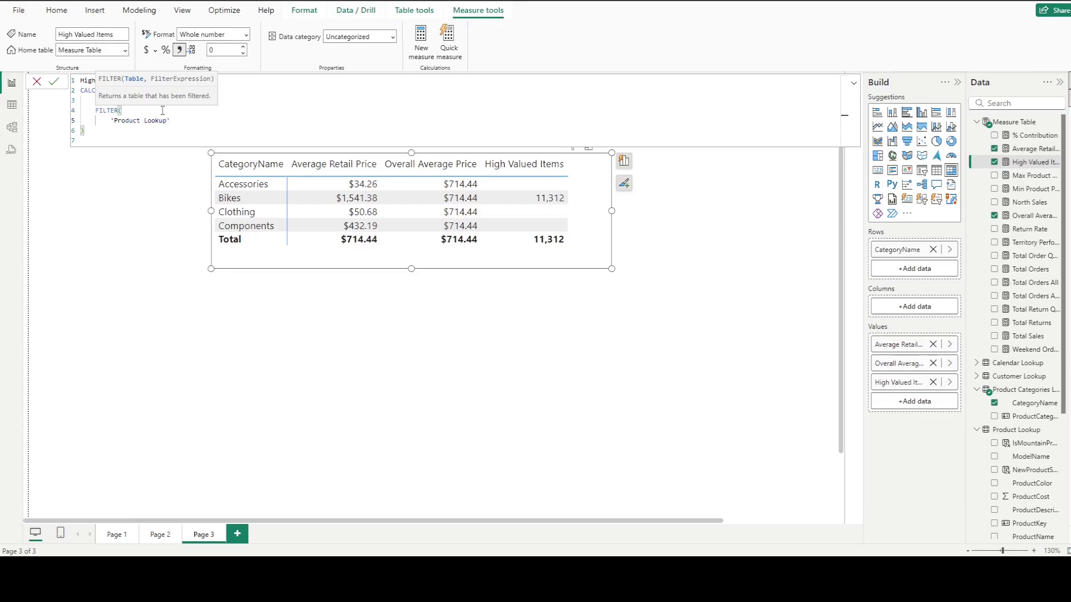
text(,)
key(shift+Return)
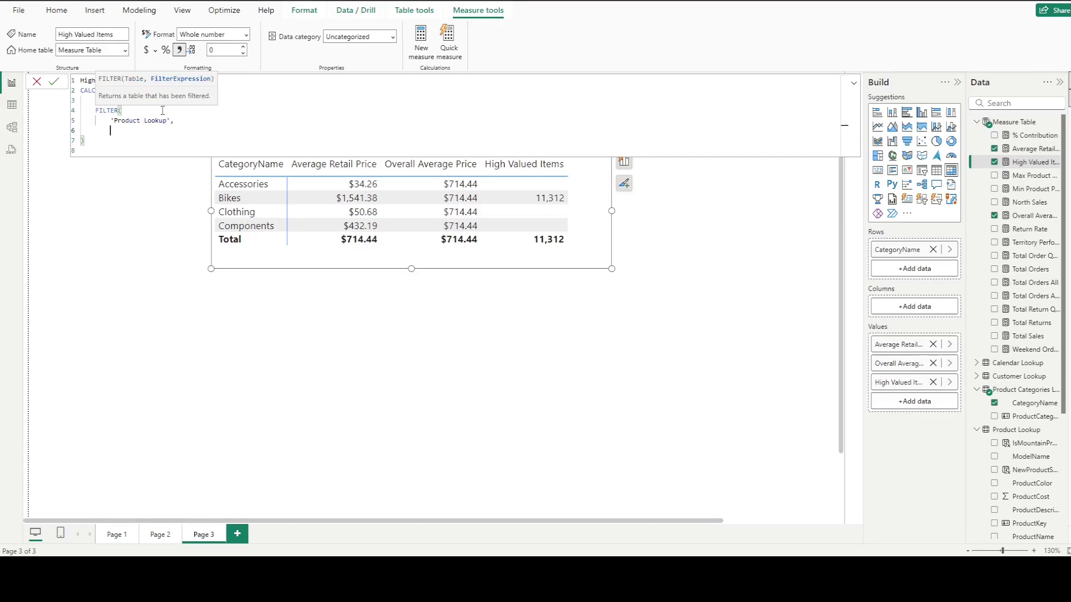
- Set the FILTER expression to 'Product Lookup'[ProductPrice] > [Overall Average Price]
text(Price)
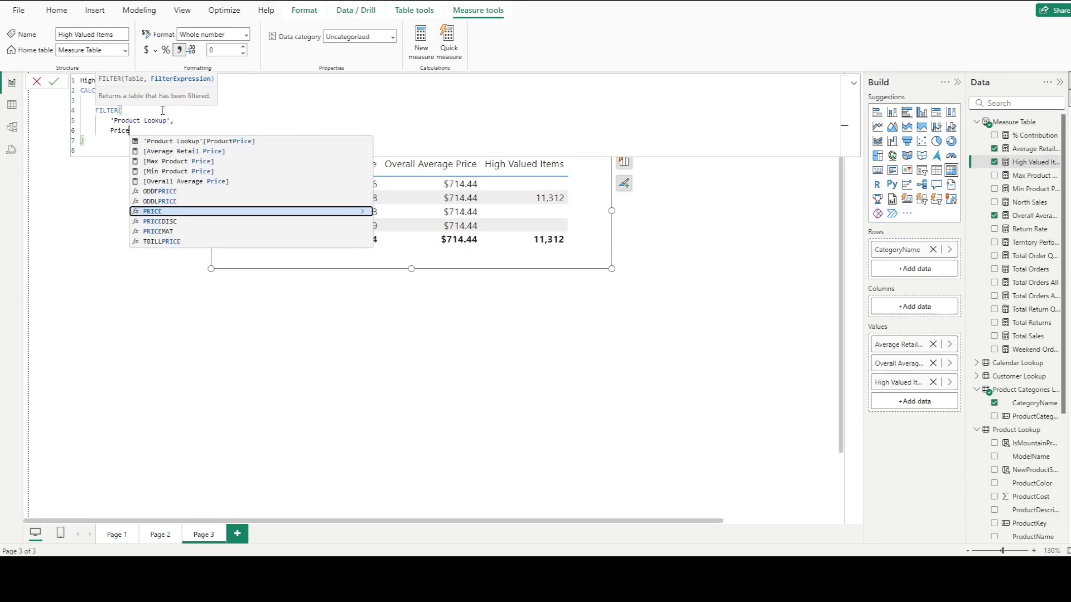
key(Up)
key(Up)
key(Up)
key(Up)
key(Up)
key(Up)
key(Up)
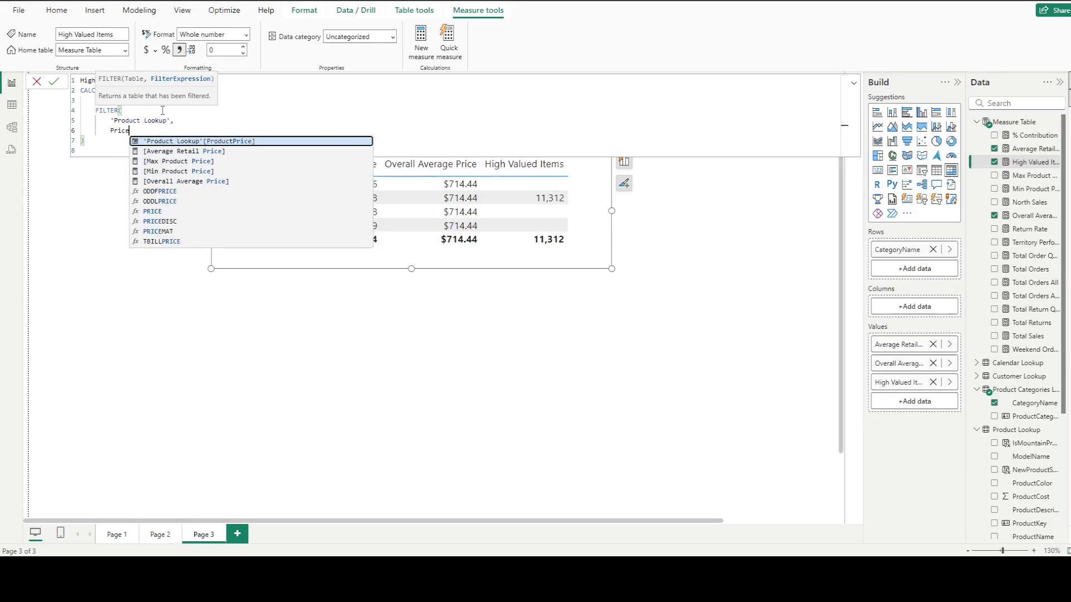
key(Tab)
key(Down)
text(> )
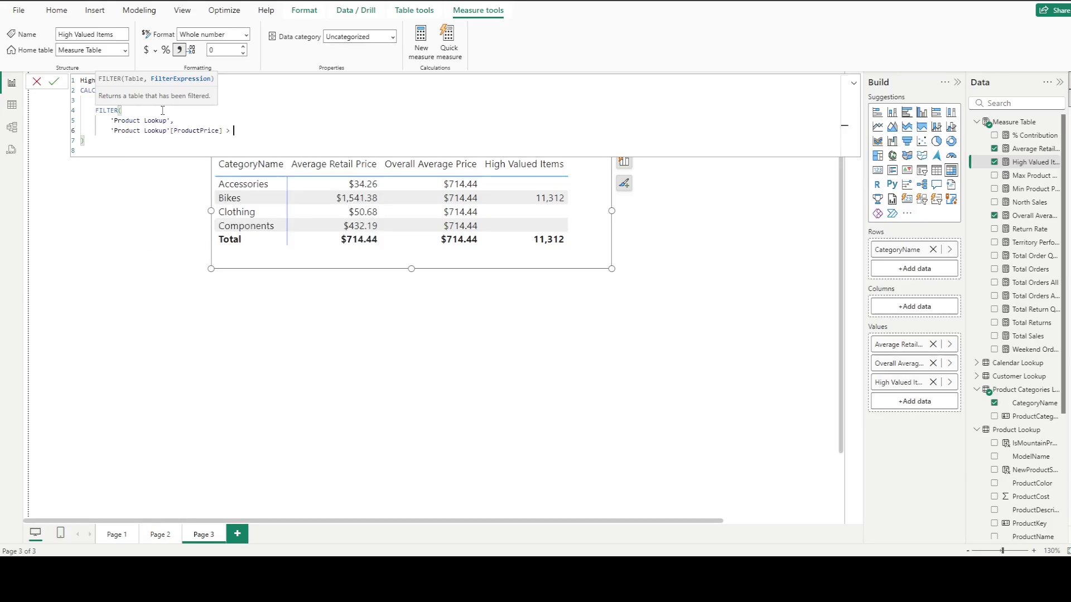
text([over)
key(Tab)
- Close the FILTER function, commit the High Valued Items measure and leave its formula with the matrix deselected
key(Return)
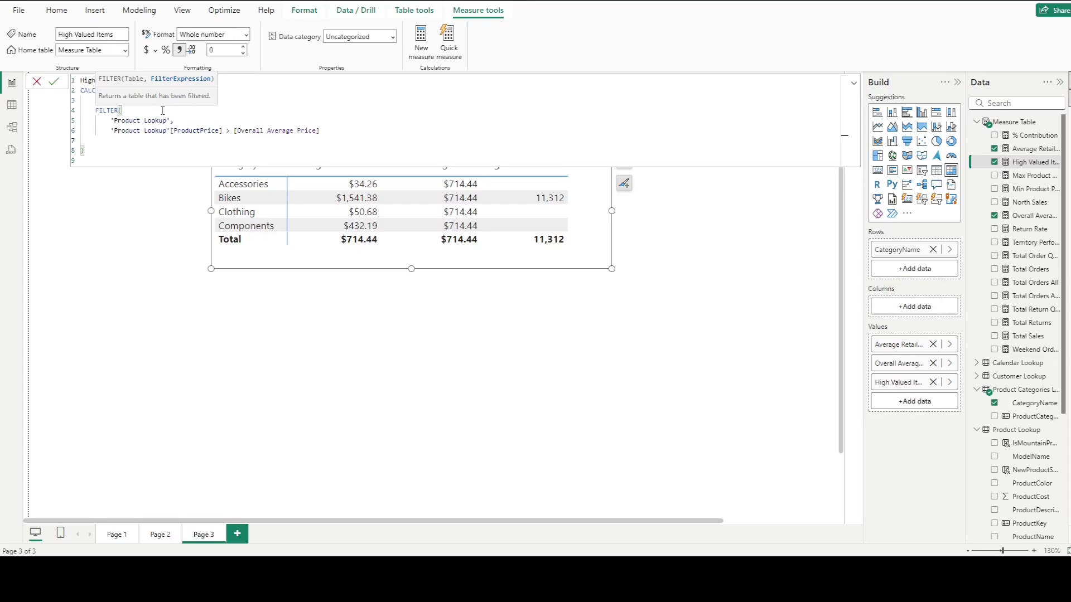
text())
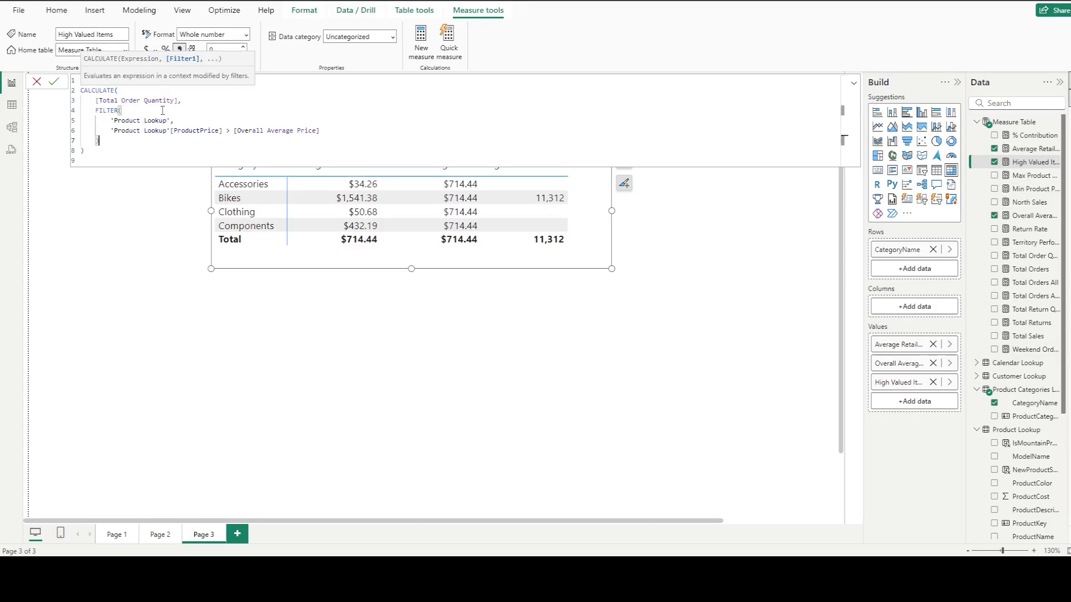
key(Escape)
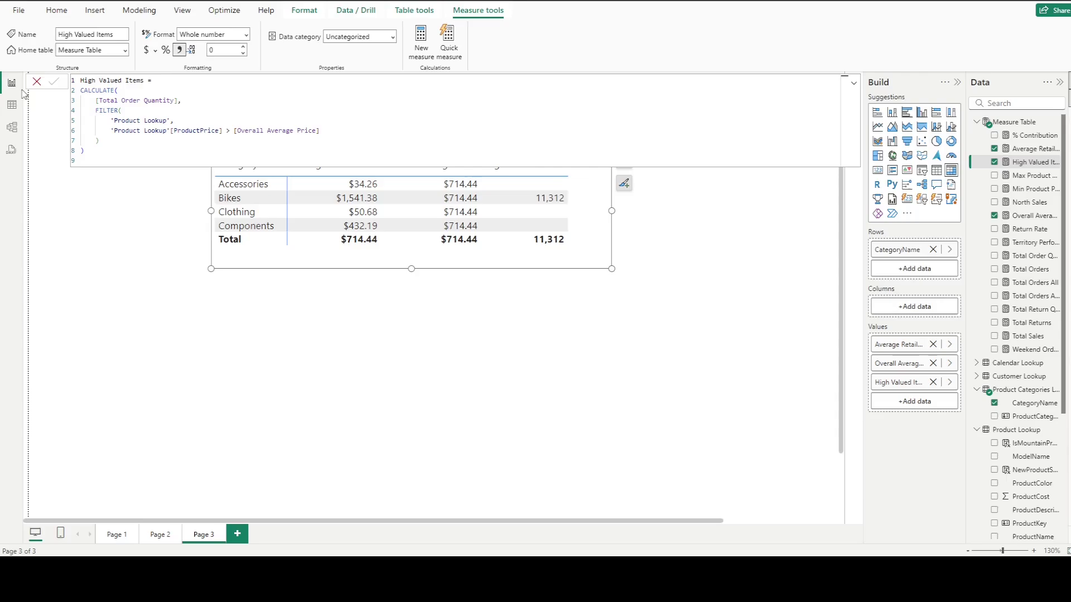
click(37, 82)
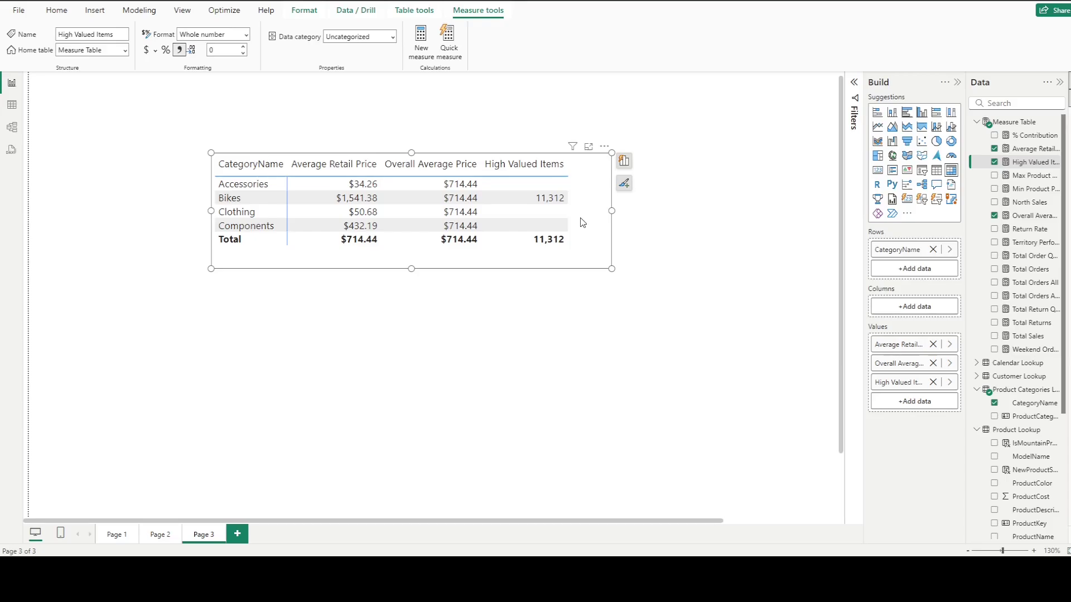
click(642, 316)
- Reopen the High Valued Items formula and examine its FILTER table, price condition and [Total Order Quantity] expression
click(1038, 167)
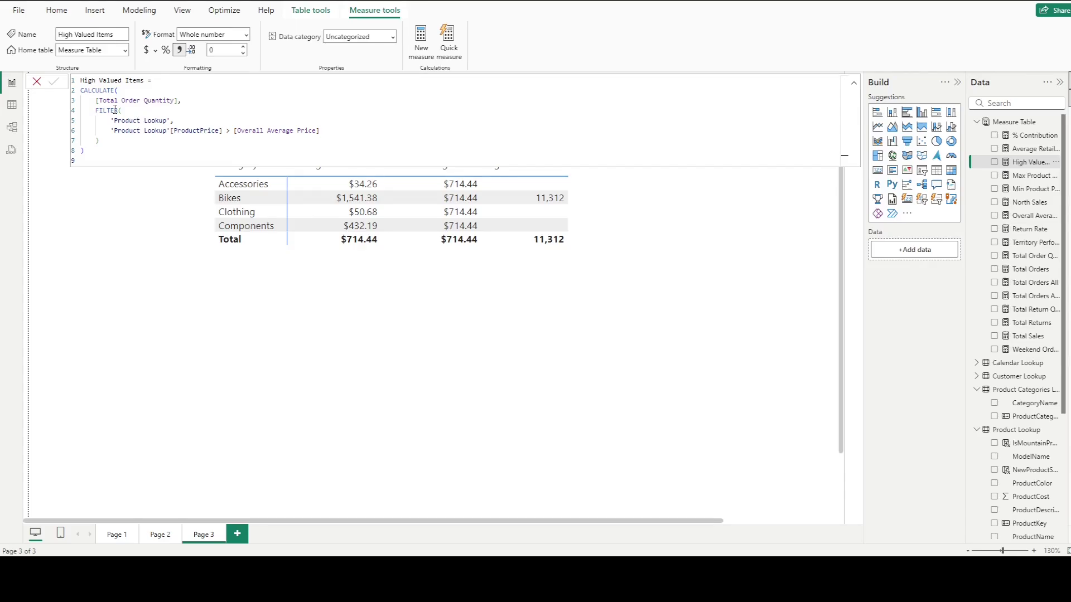
drag(174, 121, 106, 120)
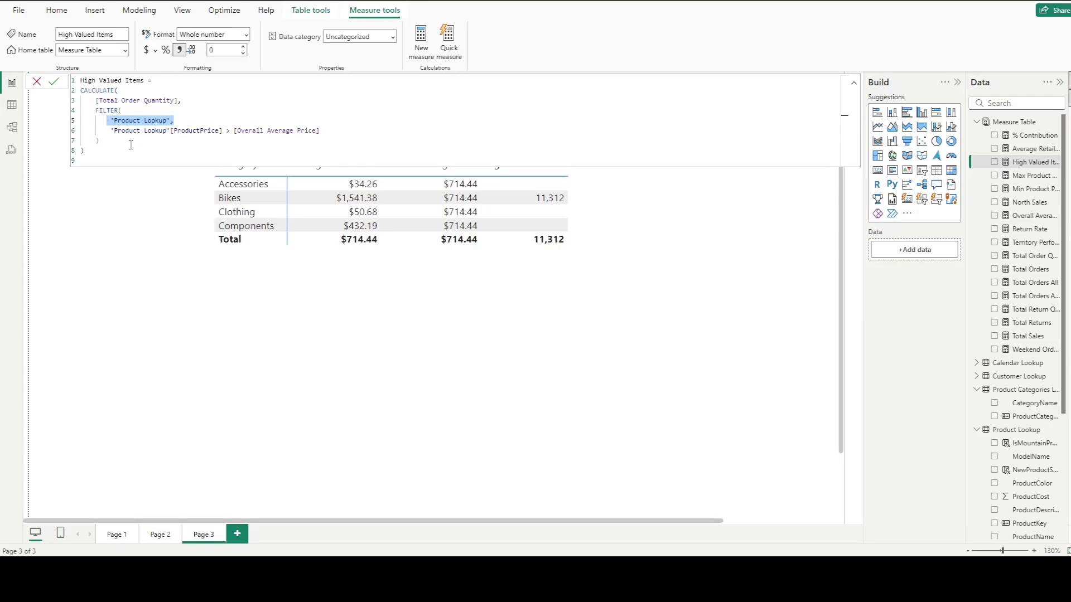
drag(106, 131, 330, 128)
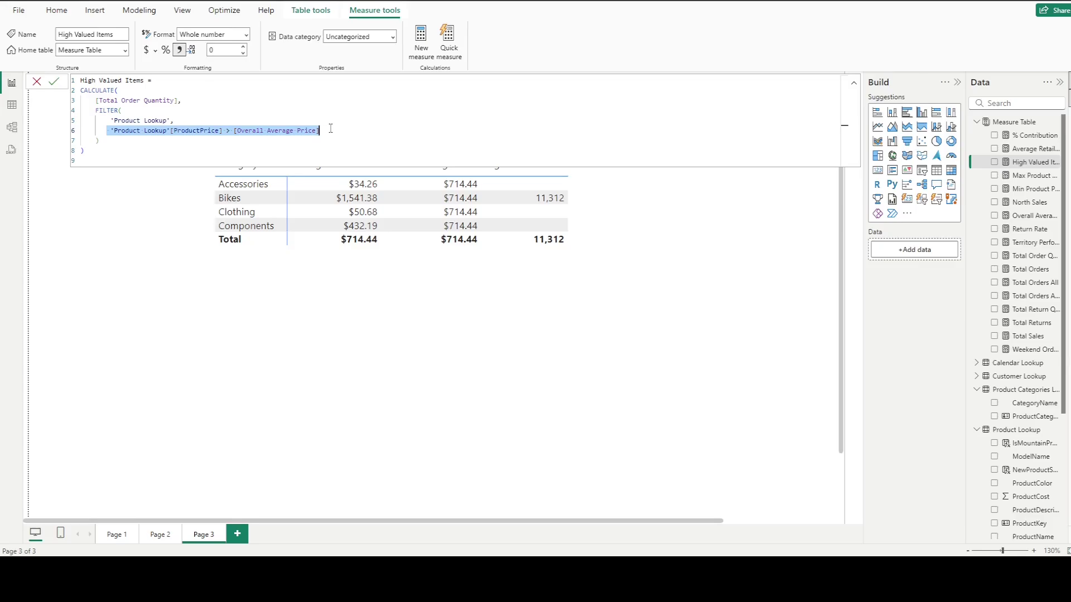
click(382, 136)
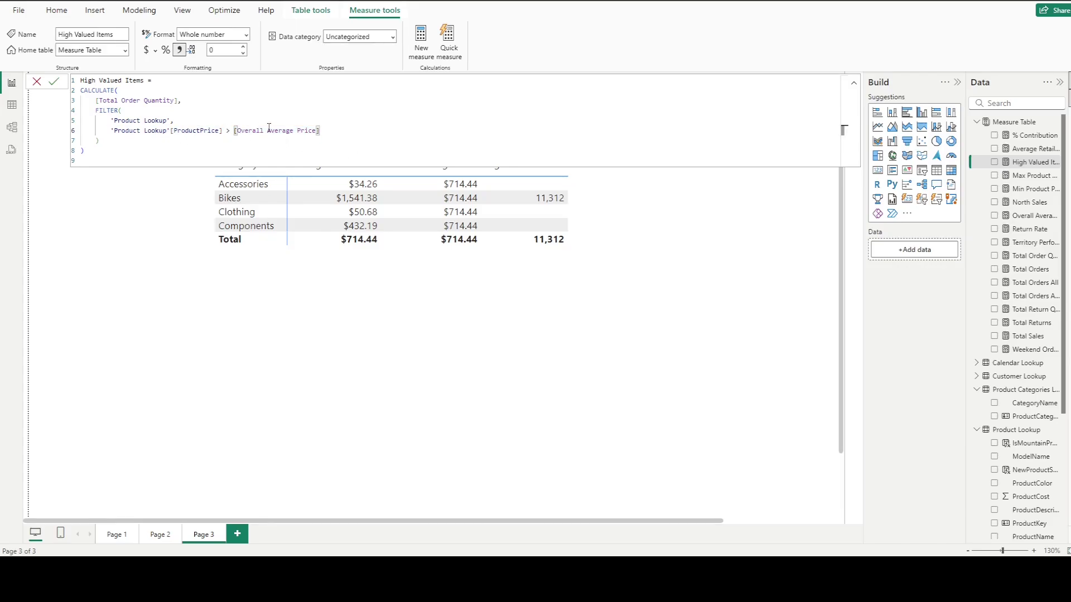
key(ctrl+shift+Left)
key(ctrl+shift+Left)
key(ctrl+shift+Left)
key(ctrl+shift+Left)
key(ctrl+shift+Left)
key(ctrl+shift+Left)
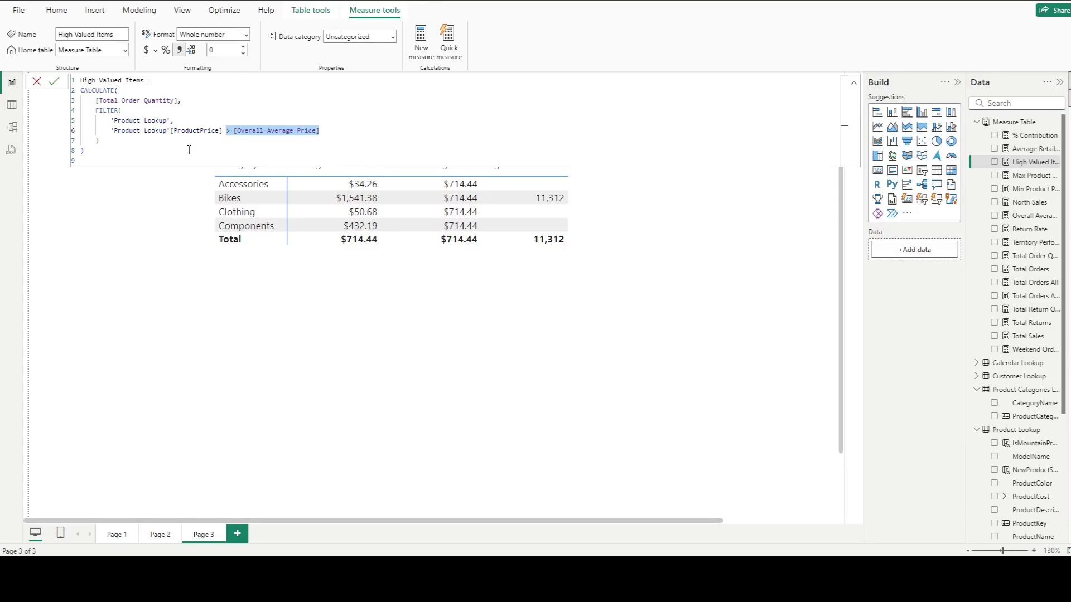
click(146, 145)
drag(112, 132, 350, 134)
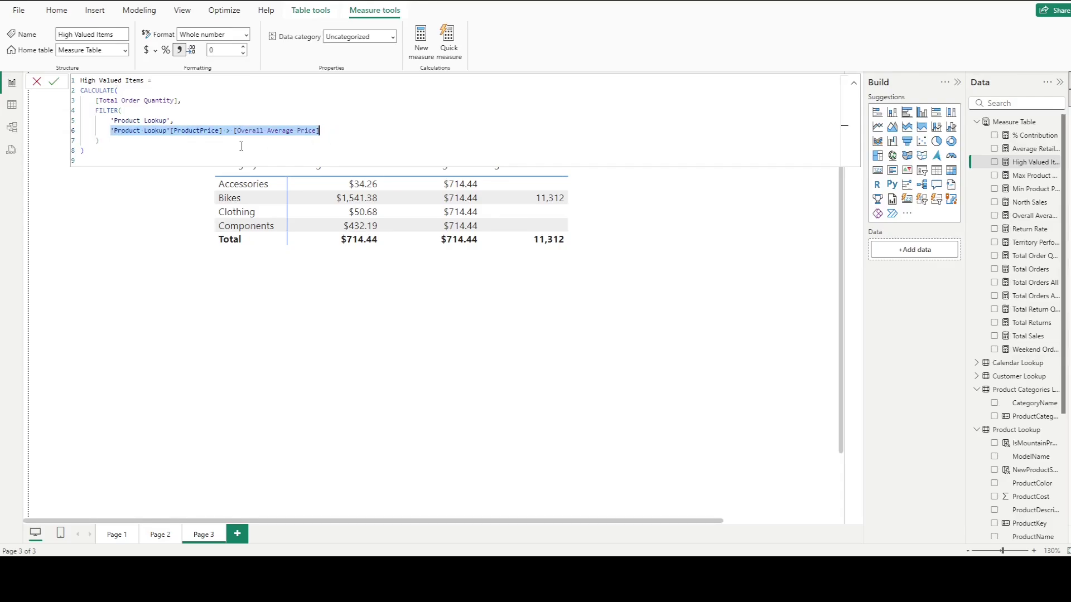
click(197, 100)
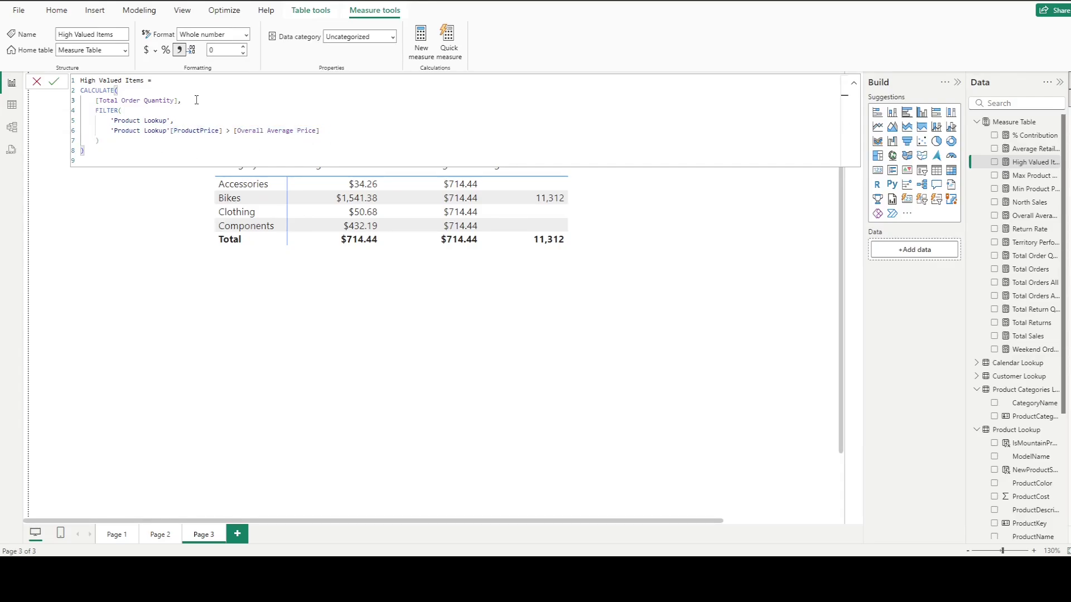
shift+click(84, 103)
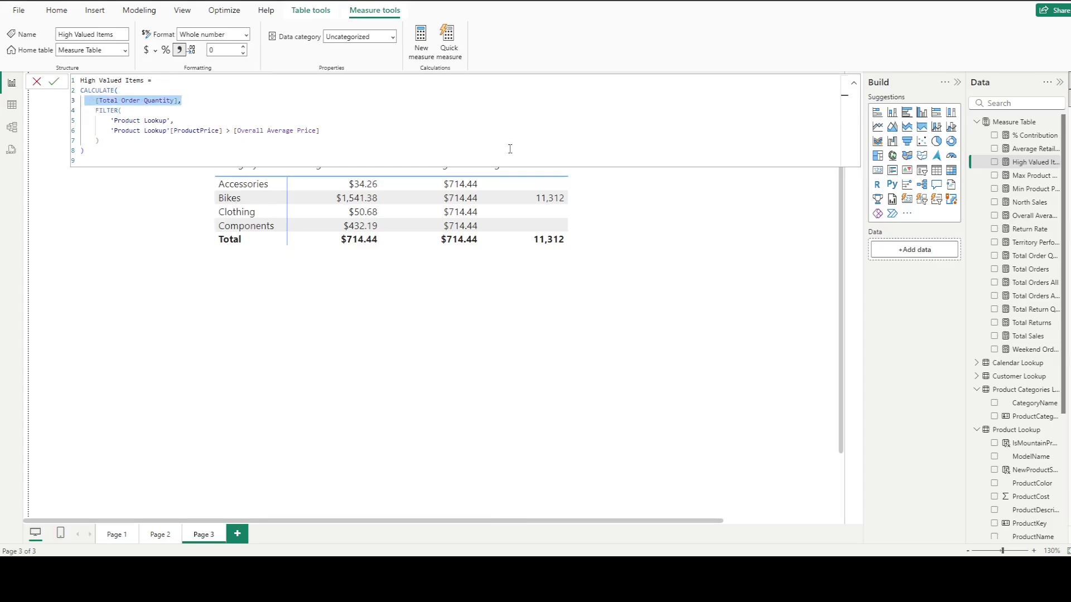